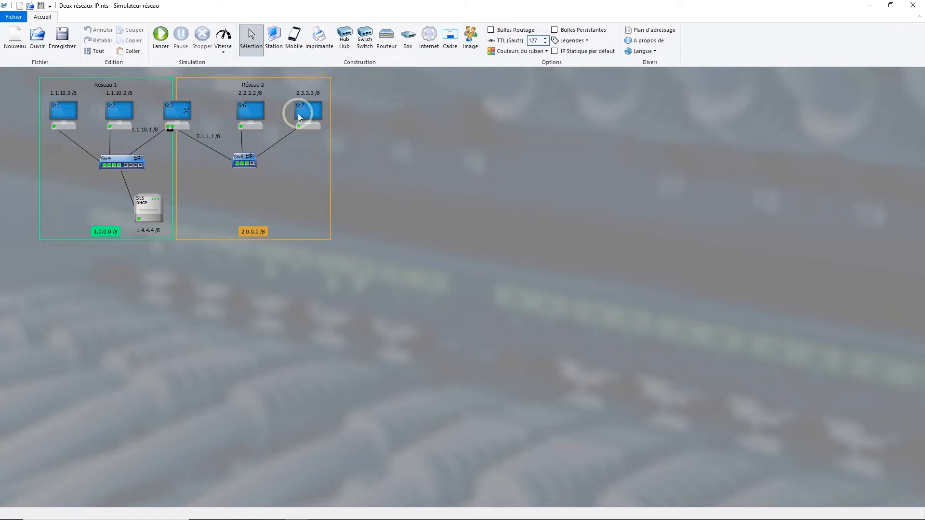
- Narrow the Réseau 2 frame so its outer edge passes through station St7, and nudge St3 onto the border between the two networks
click(330, 130)
drag(331, 157, 305, 159)
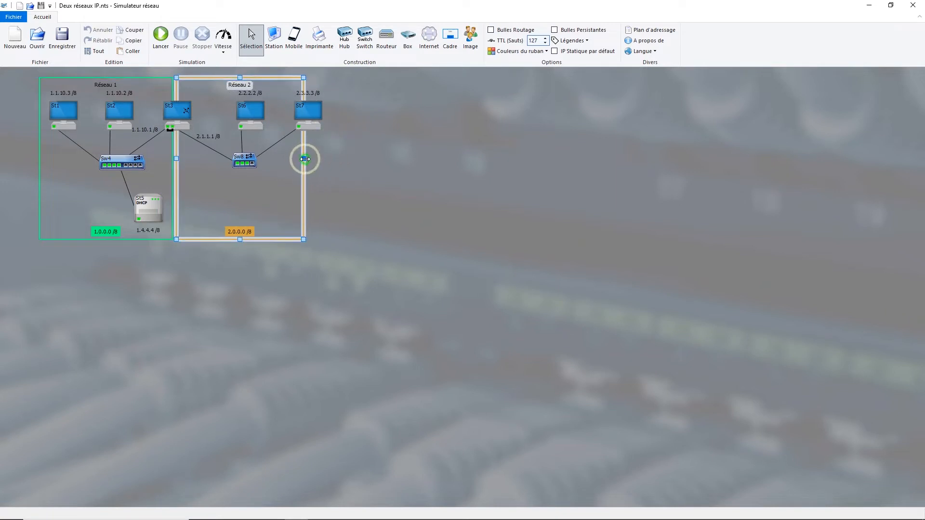
drag(175, 112, 178, 113)
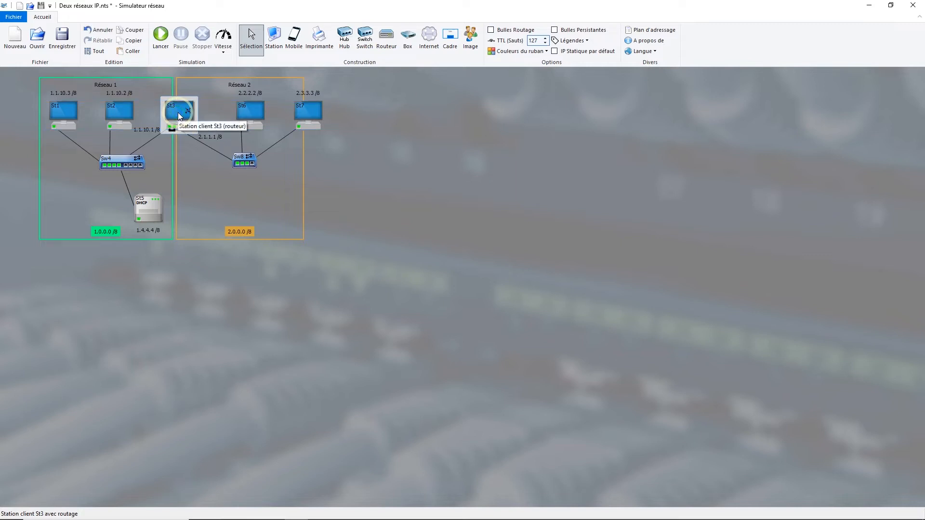
click(344, 141)
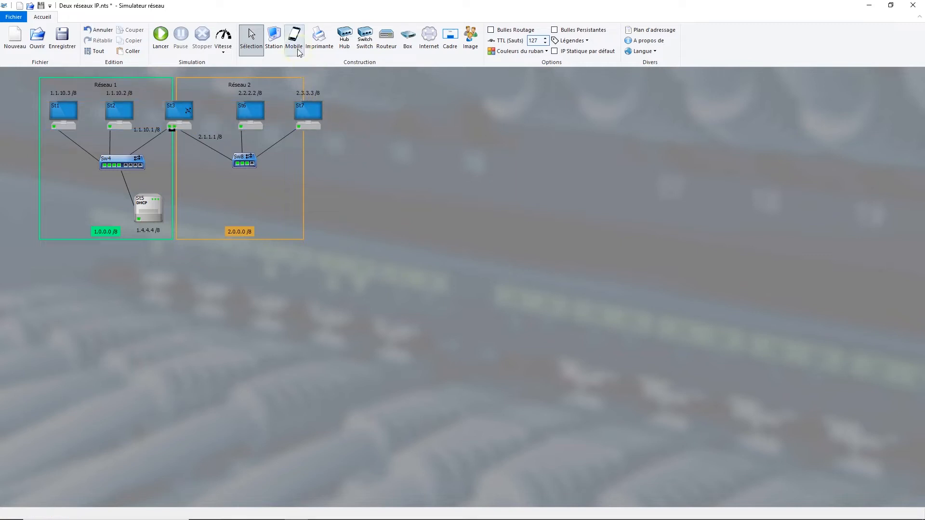
- Add two client stations beyond St7 and align them with the existing row of stations
click(274, 37)
click(374, 107)
click(444, 106)
click(371, 108)
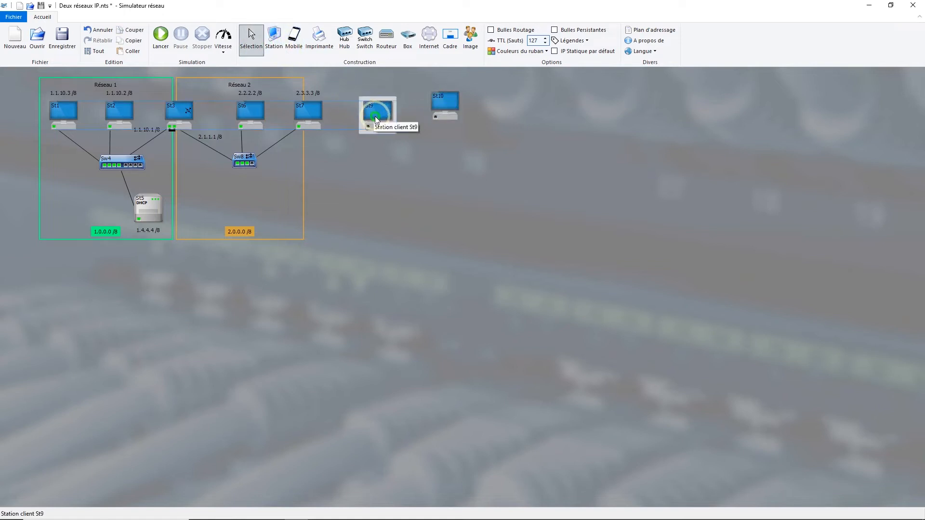
click(441, 113)
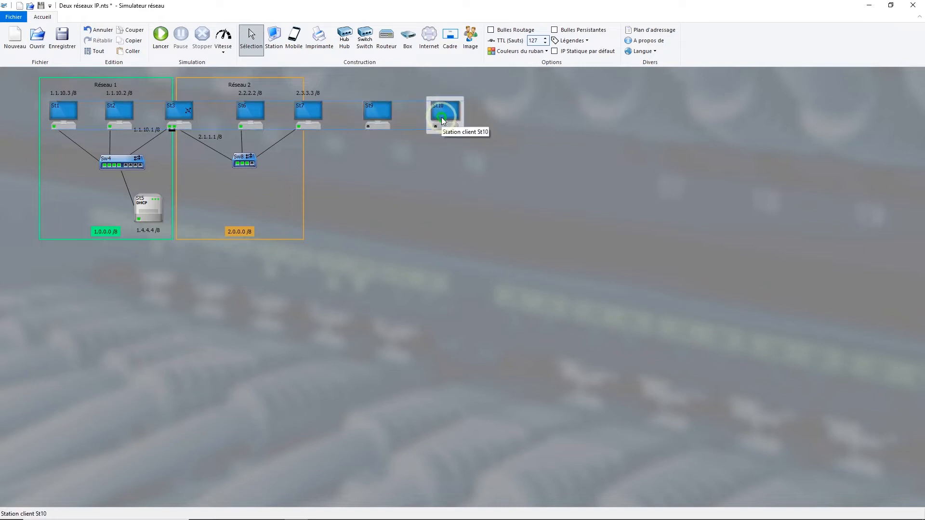
double_click(367, 127)
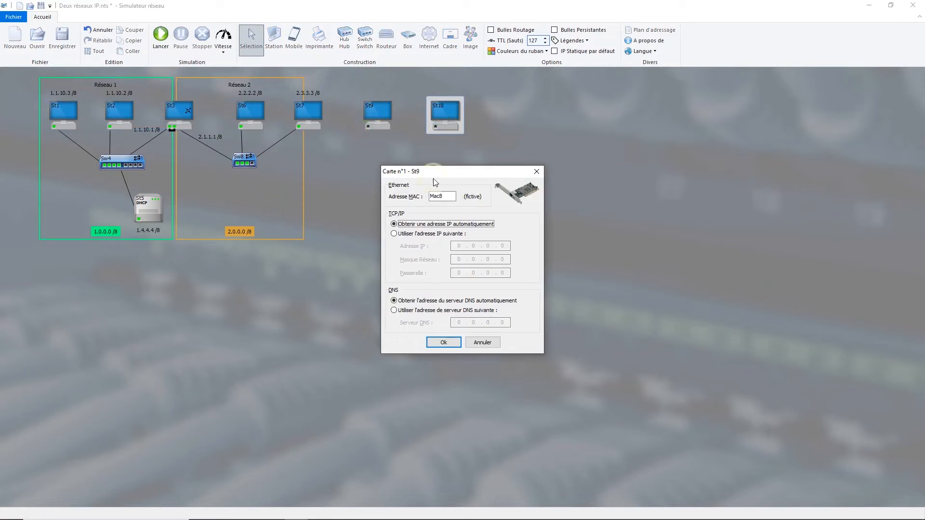
click(400, 234)
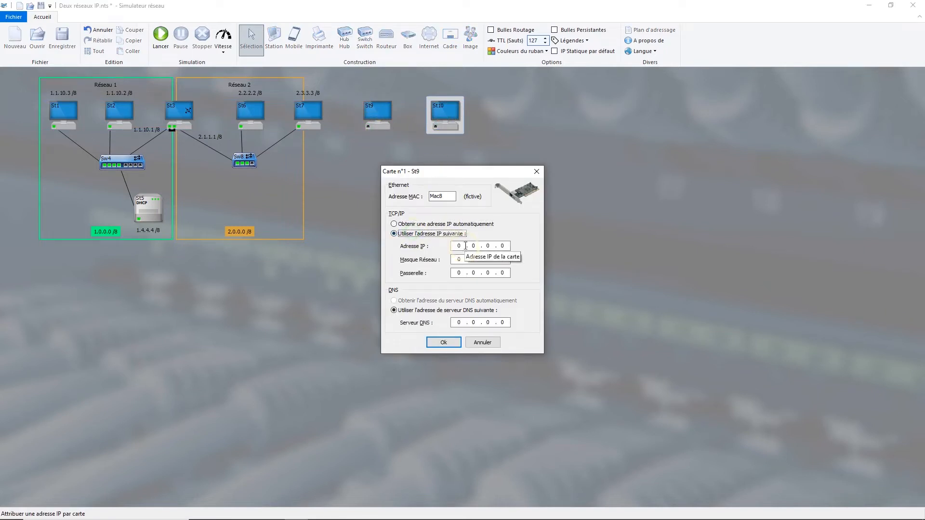
click(306, 125)
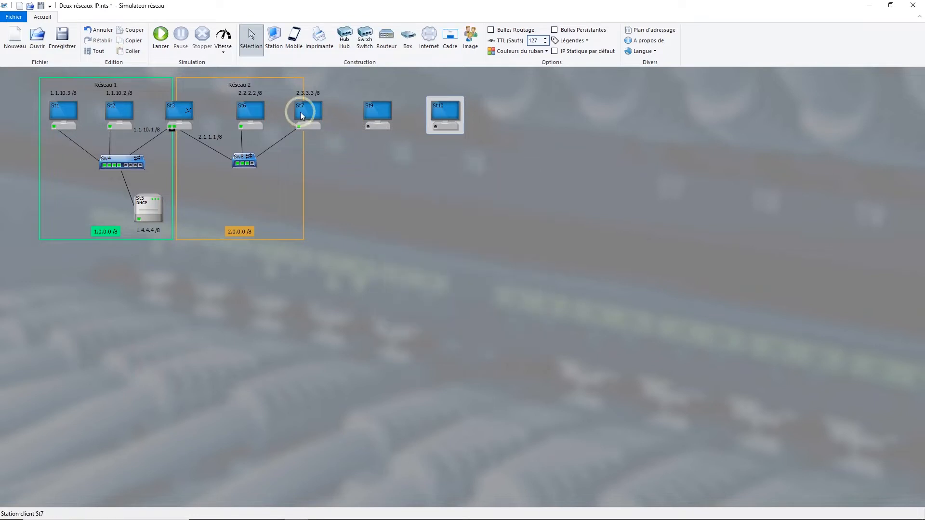
- Add a second network card to station St7 and give it the static IP address 10.1.1.1 with the default mask
right_click(300, 113)
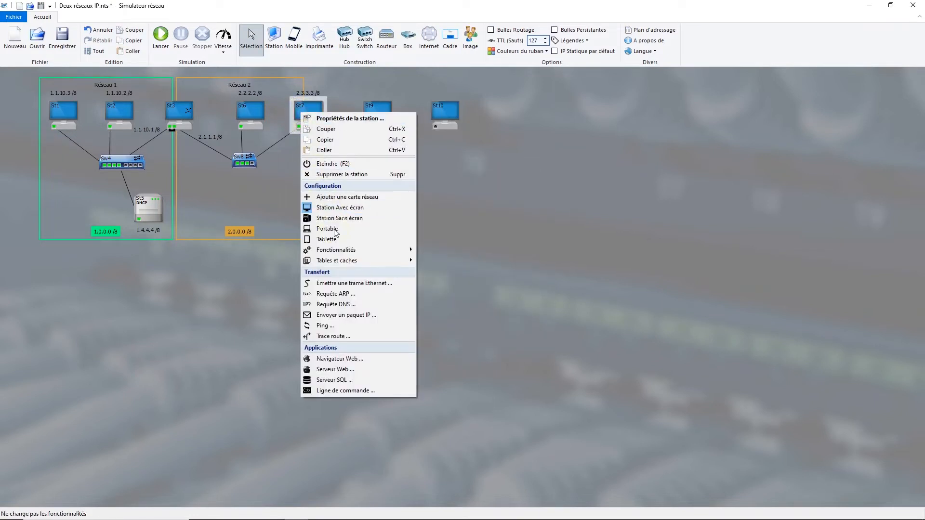
click(351, 198)
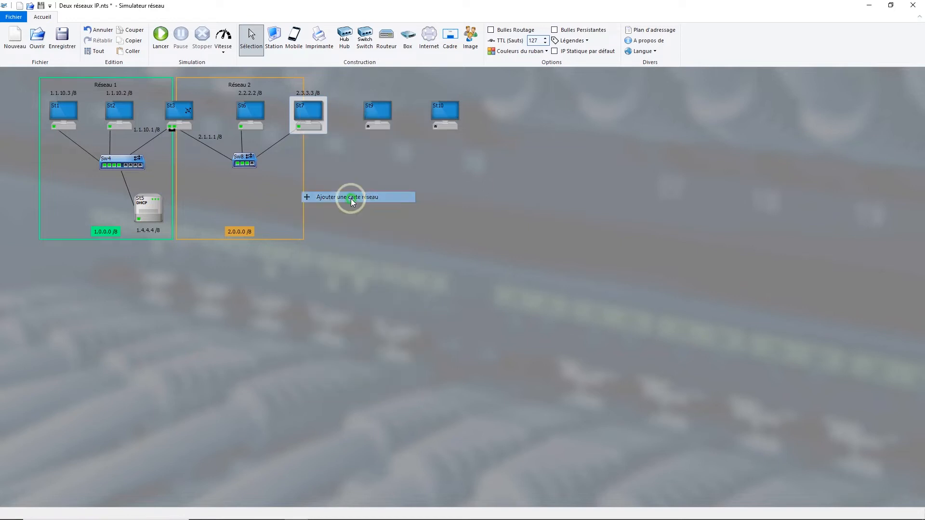
double_click(302, 127)
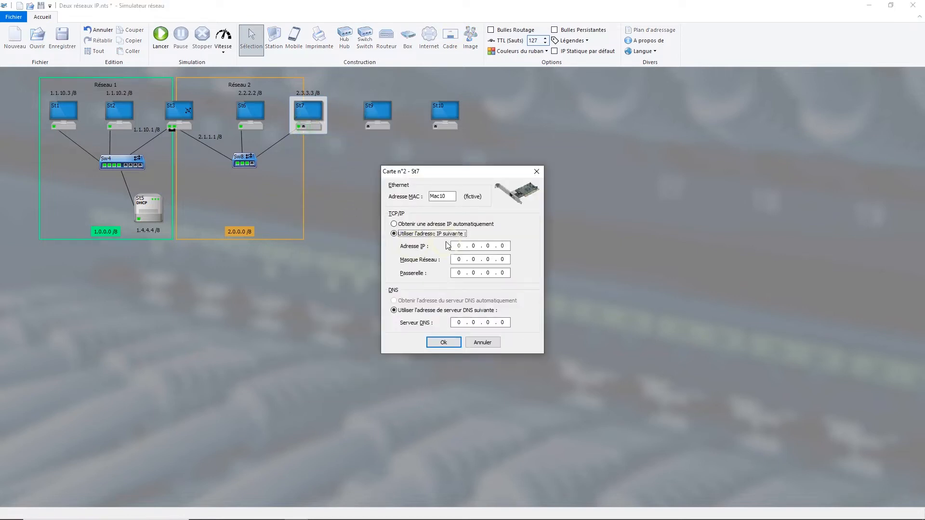
click(461, 246)
text(10.)
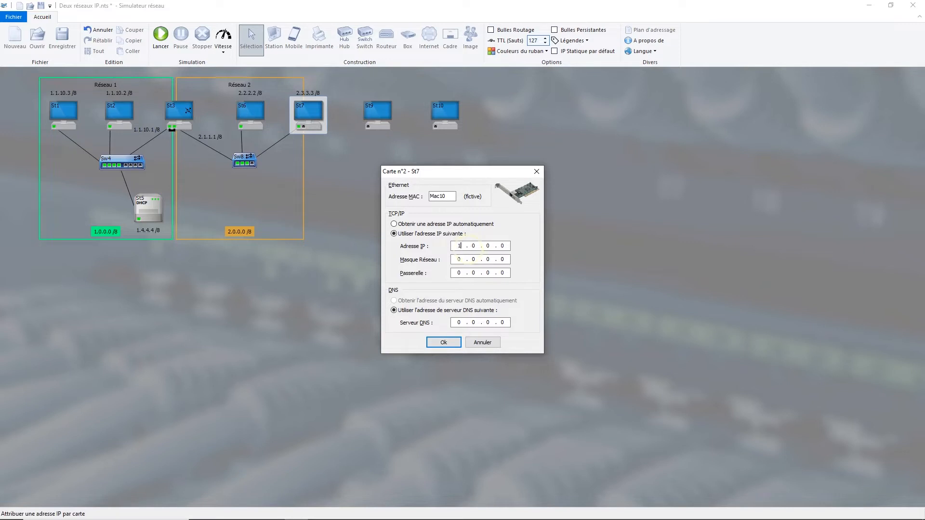
text(1.1.1)
key(Tab)
key(Return)
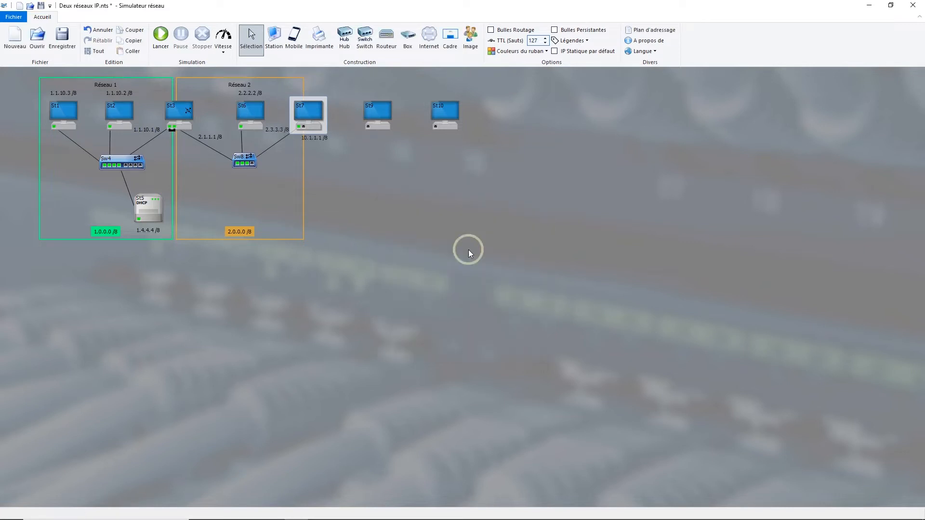
- Assign the static IP address 10.2.2.2 with the default mask to station St9's network card
double_click(369, 127)
click(406, 234)
text(10.2.2.2)
key(Tab)
key(Return)
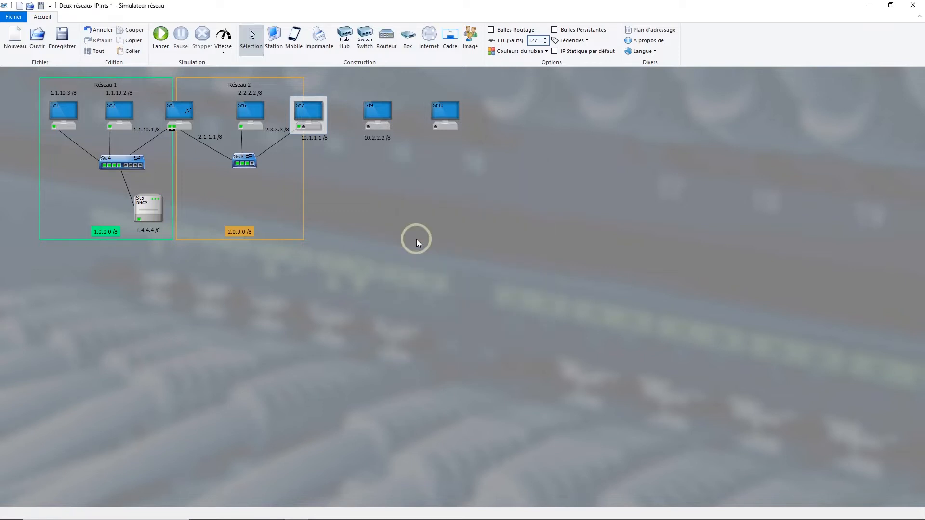
- Assign the static IP address 10.3.3.3 to station St10's network card
click(441, 125)
double_click(436, 126)
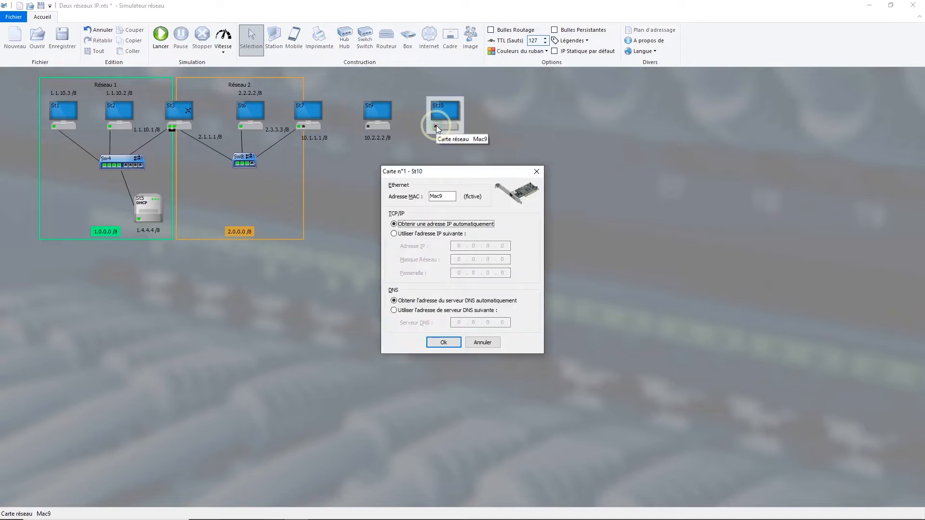
key(Down)
key(Tab)
text(10.3.3.3)
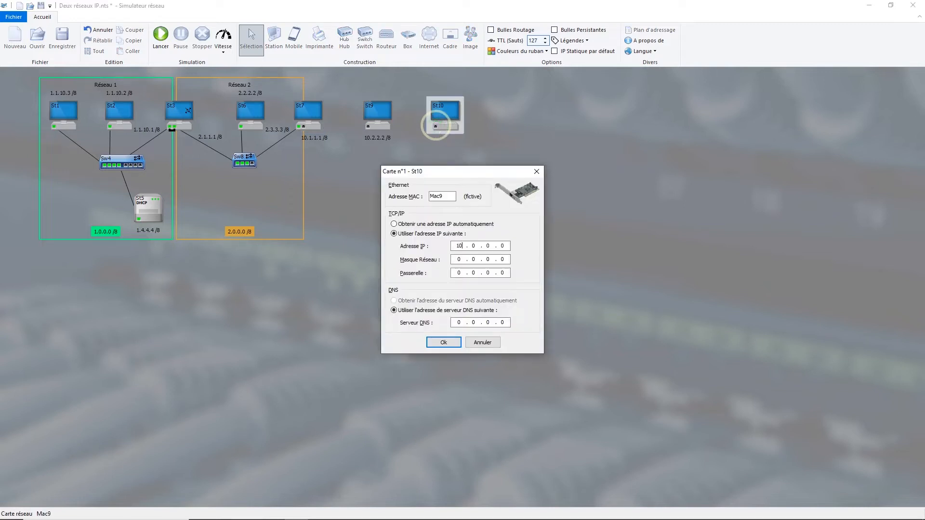
key(Return)
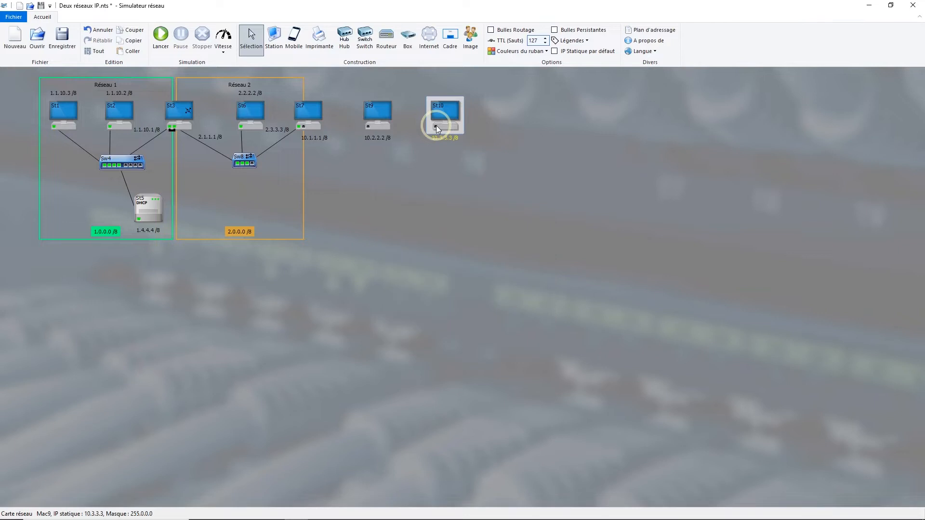
- Place a new switch just below station St9
click(365, 39)
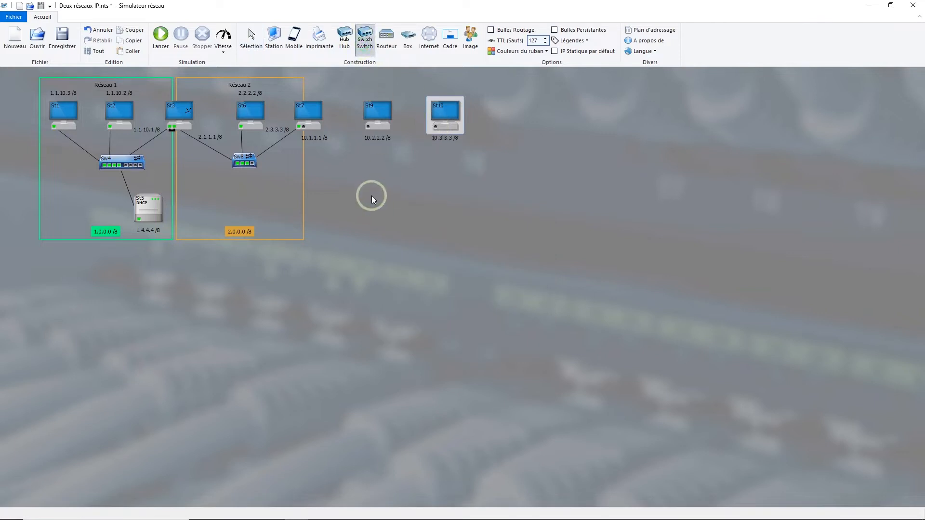
click(373, 180)
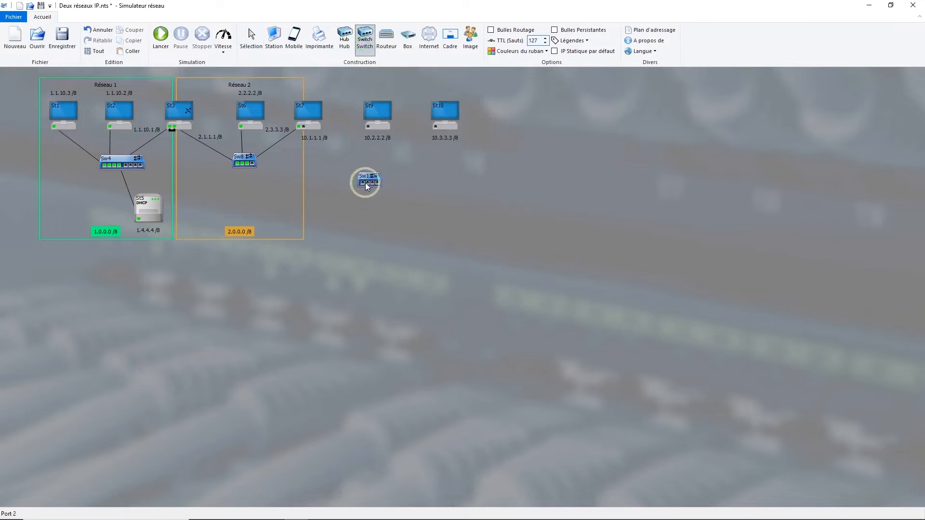
drag(366, 183, 325, 143)
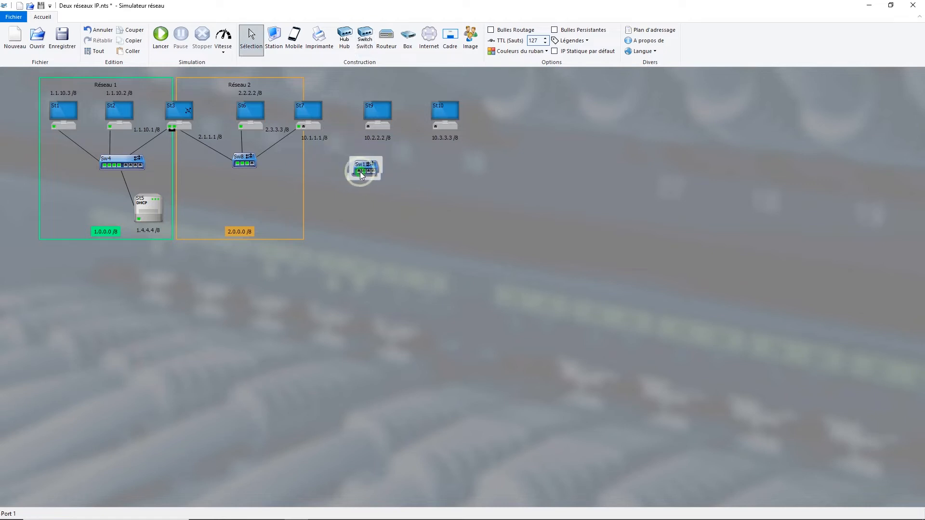
- Cable the new switch to St7's second network card and to stations St9 and St10
drag(356, 169, 304, 127)
drag(365, 171, 368, 127)
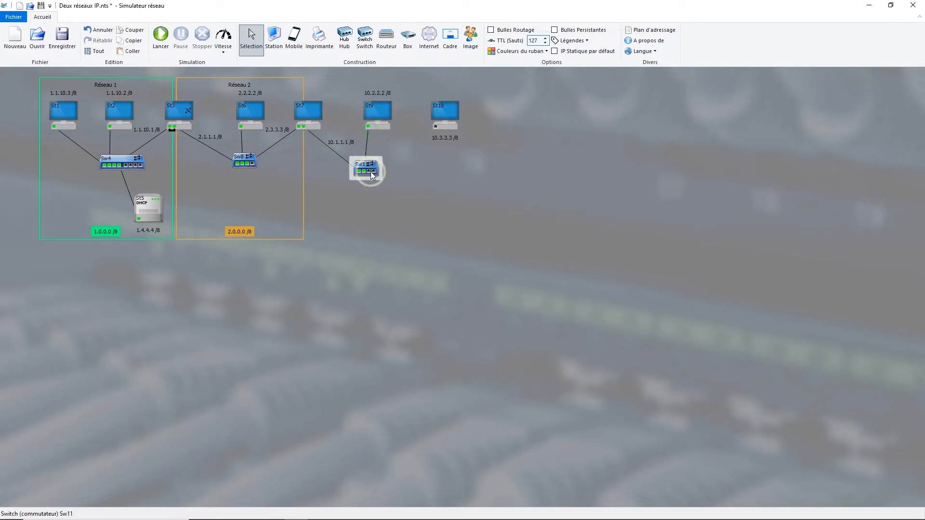
drag(371, 173, 449, 122)
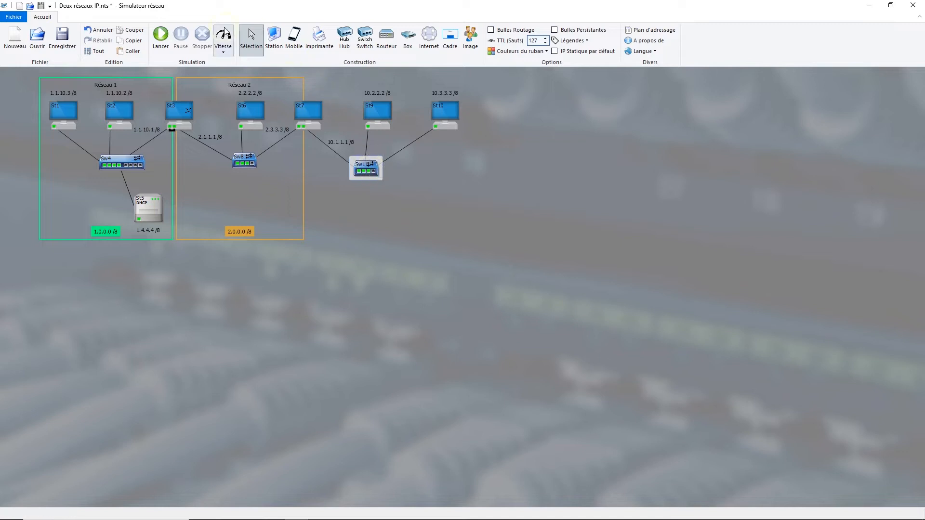
- Make the text of the Réseau 1 frame bold
click(200, 78)
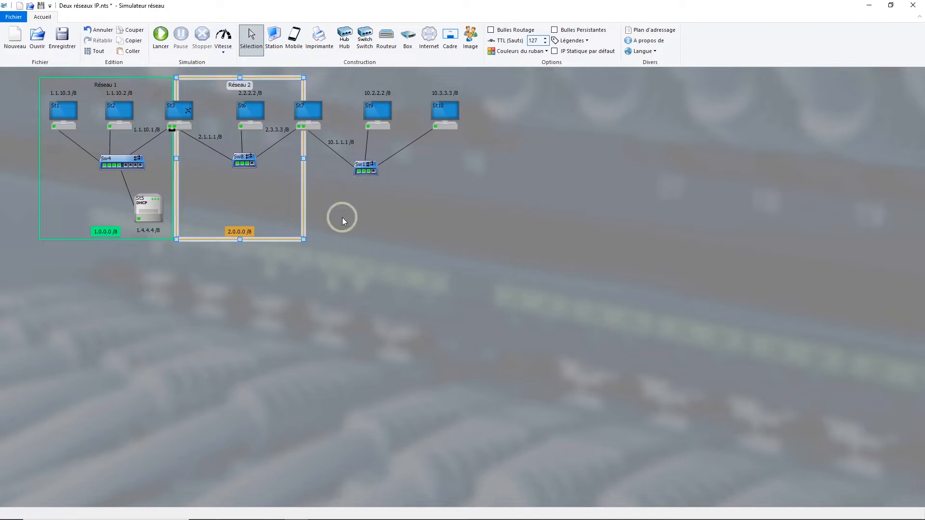
click(105, 84)
double_click(105, 85)
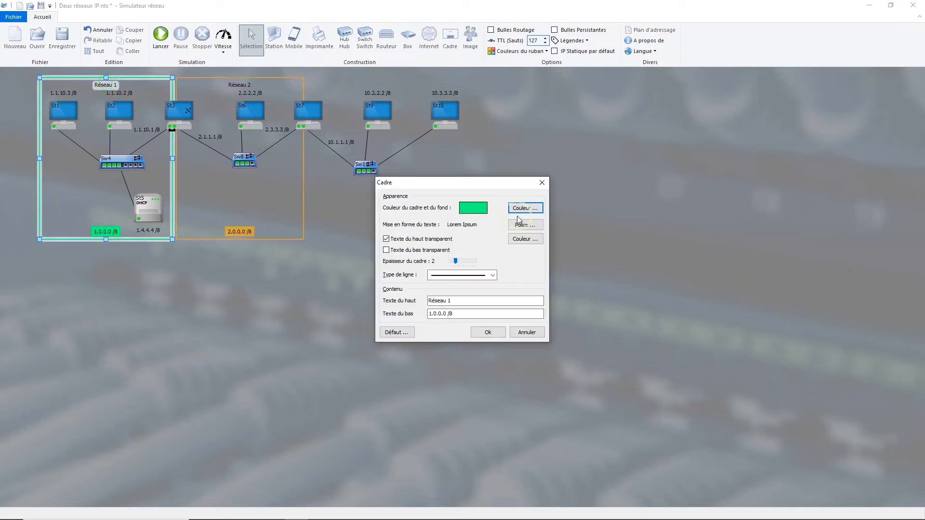
click(524, 227)
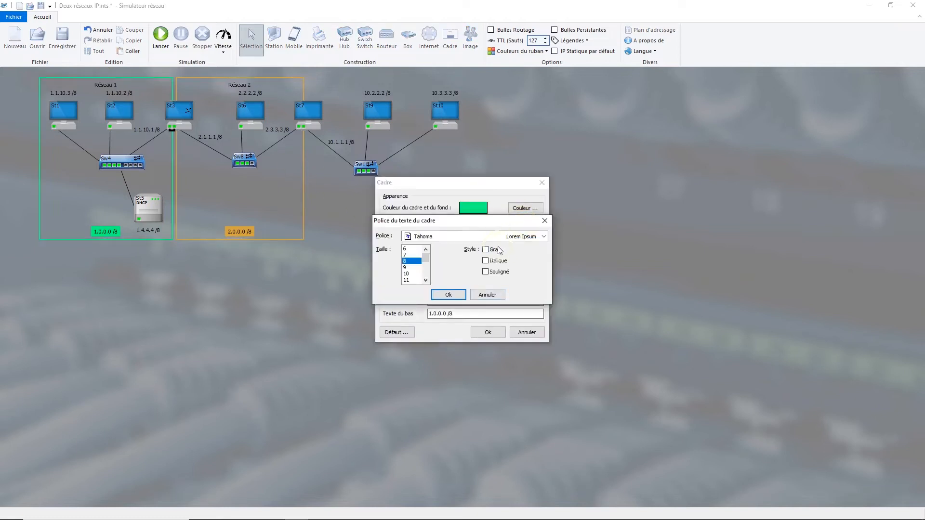
click(486, 251)
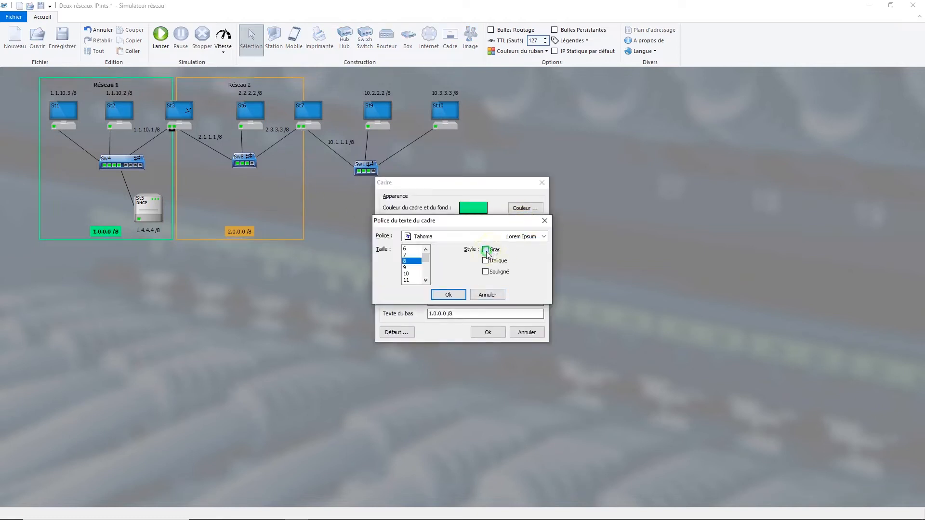
click(446, 296)
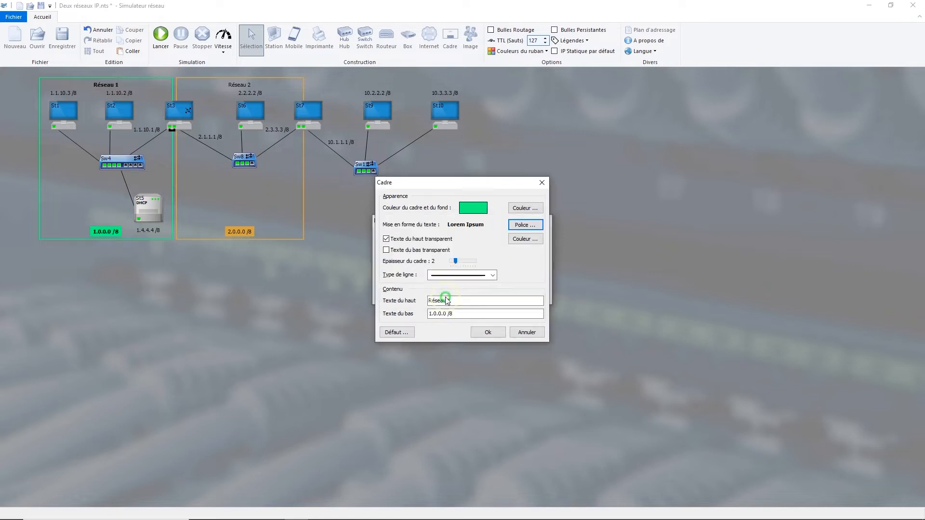
click(485, 334)
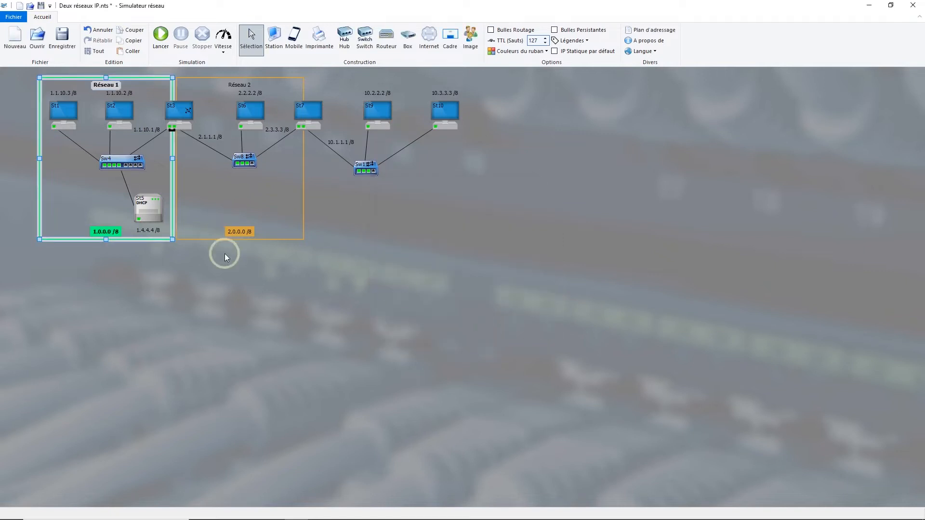
- Make the text of the Réseau 2 frame bold
double_click(240, 231)
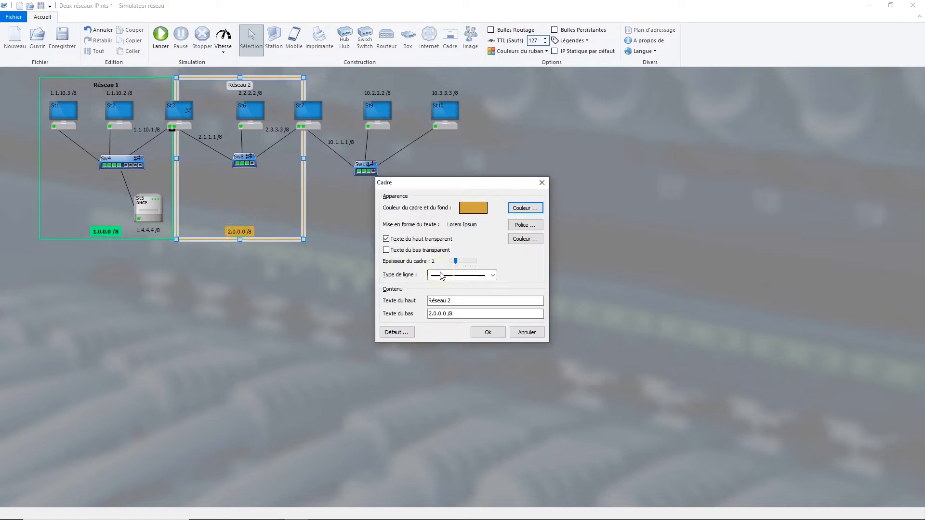
click(514, 229)
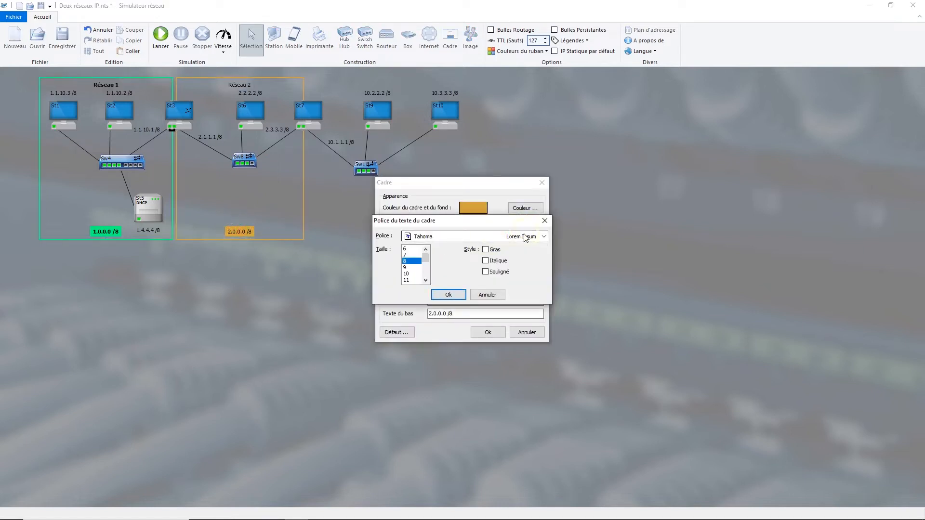
click(485, 251)
click(449, 295)
click(481, 337)
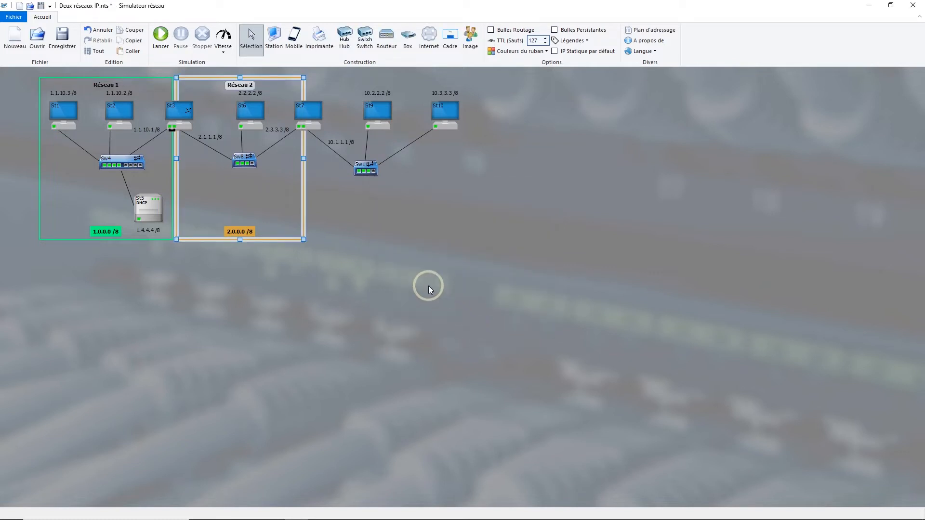
click(331, 231)
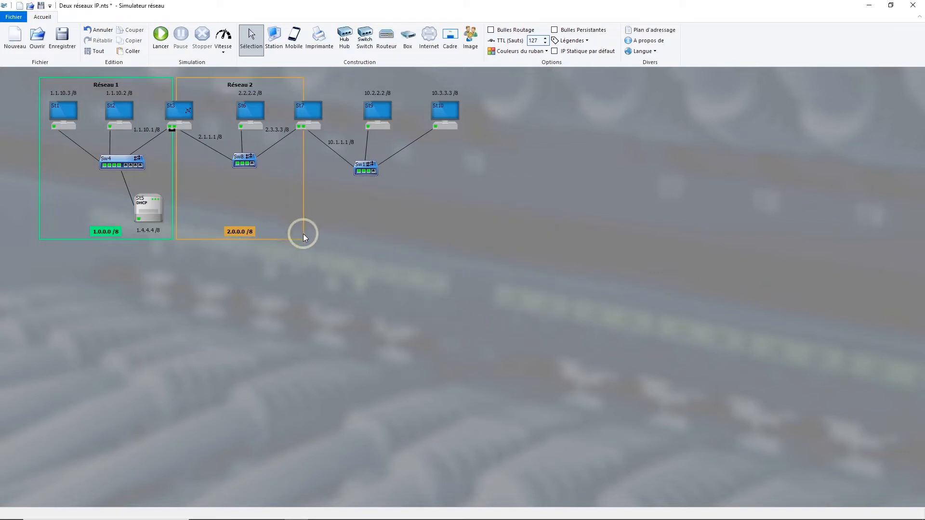
- Change the line type of the Réseau 2 frame to dashed
double_click(235, 232)
click(455, 276)
click(457, 291)
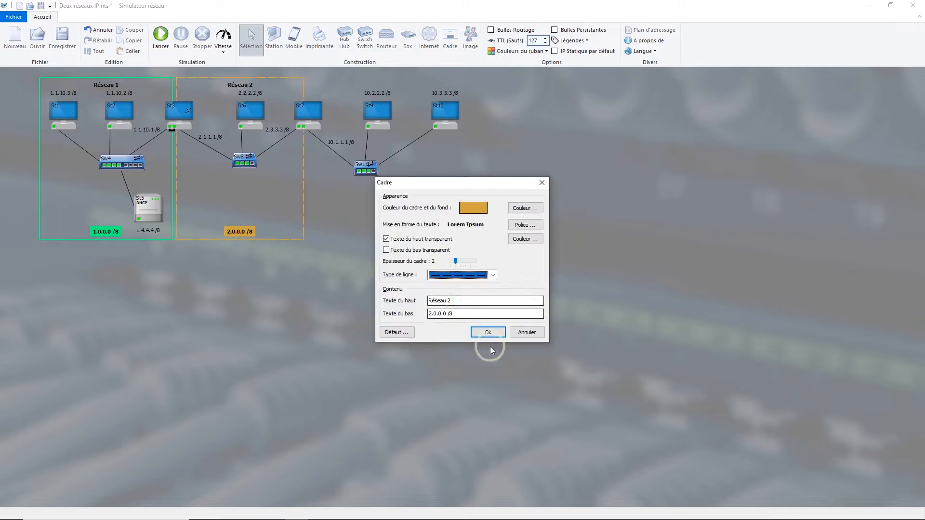
click(488, 332)
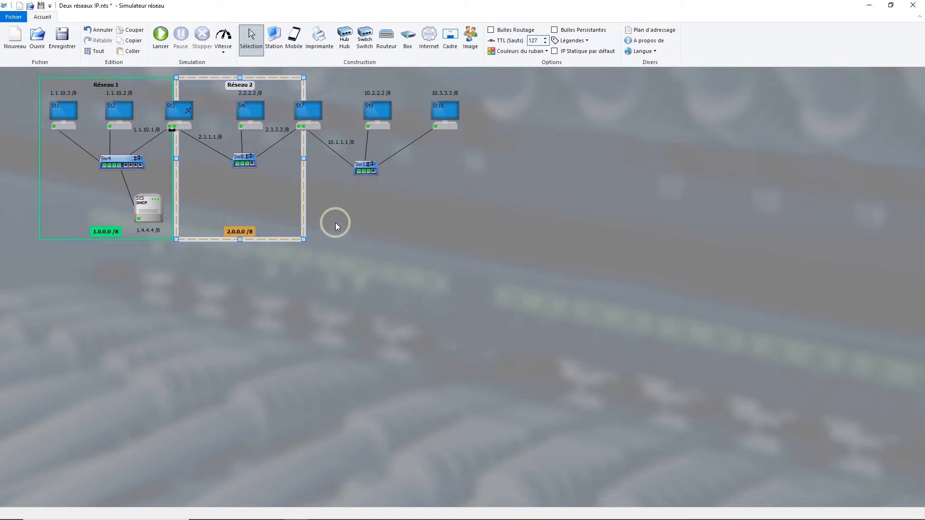
click(345, 242)
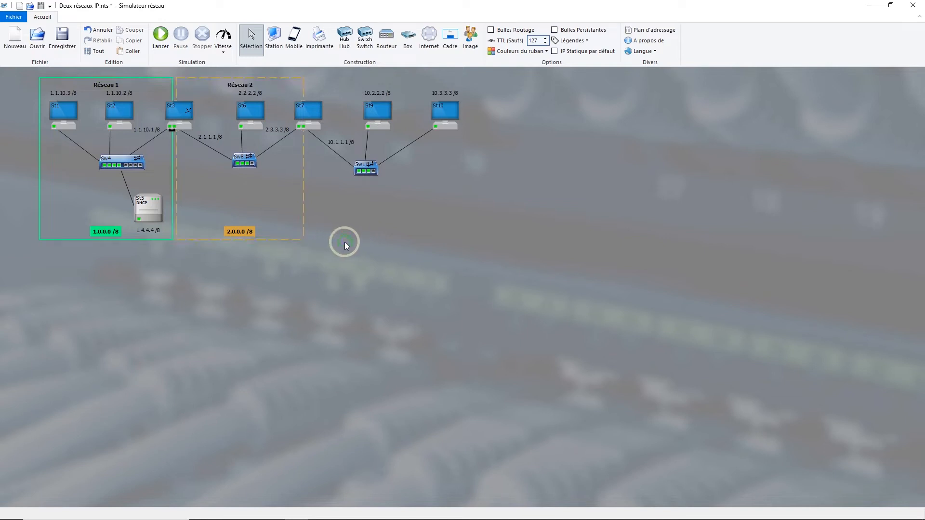
- Paste a copy of the Réseau 2 frame, place it around the third network and widen it to enclose St10
key(ctrl+v)
drag(283, 108, 397, 80)
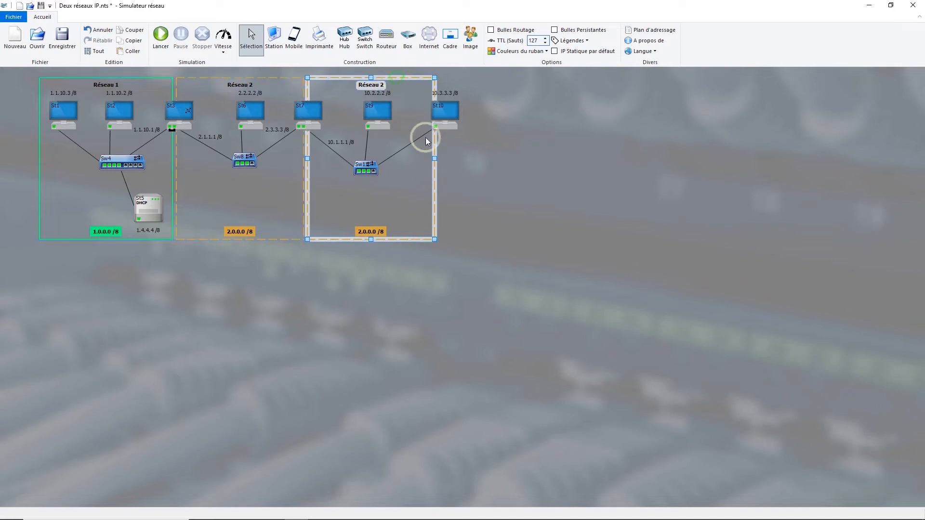
drag(435, 158, 472, 161)
click(310, 112)
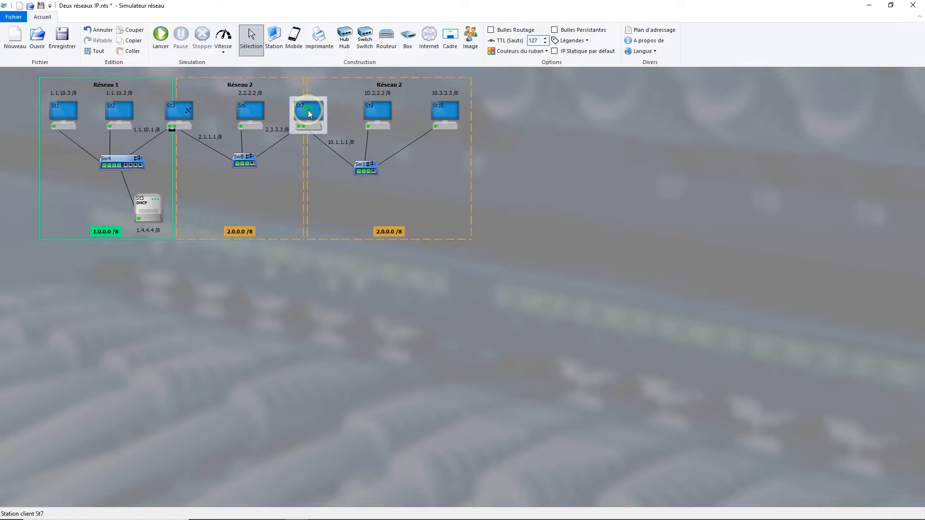
- Change the new frame's colour to red and its line type to dotted
double_click(321, 78)
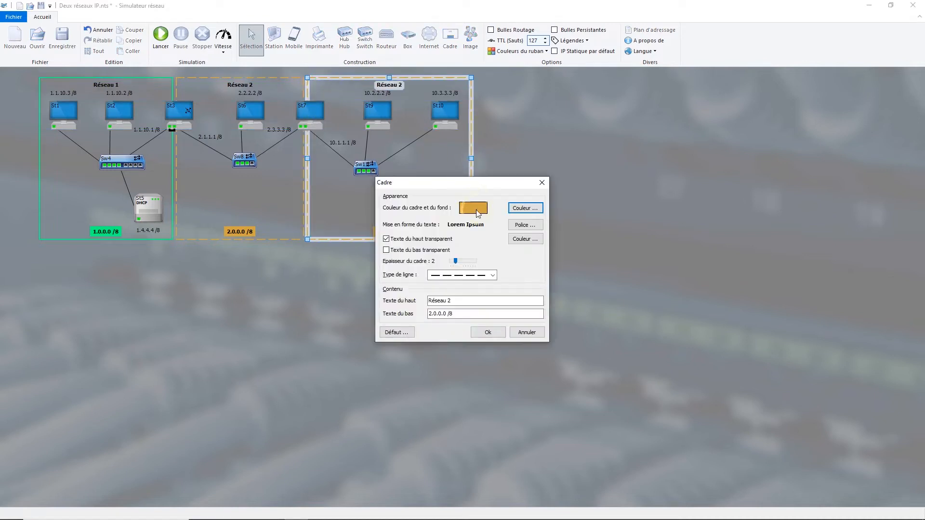
click(525, 208)
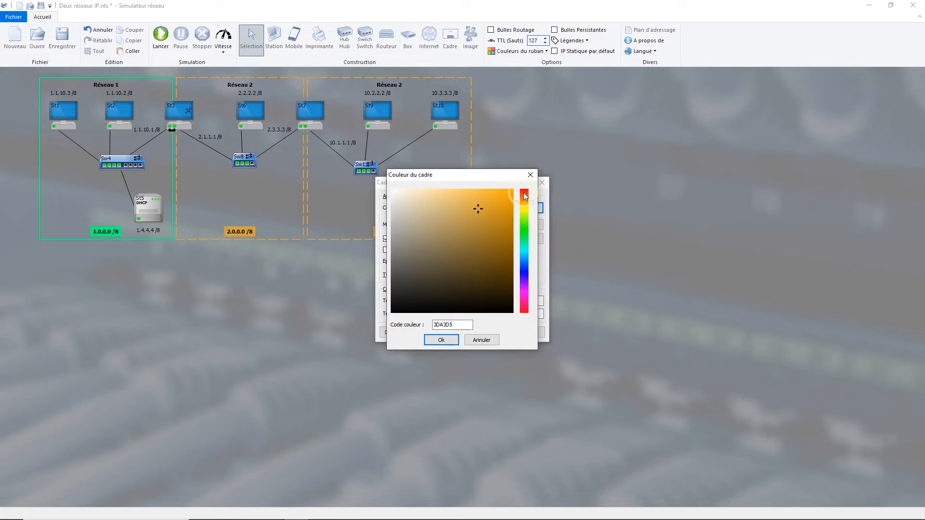
click(525, 195)
click(442, 339)
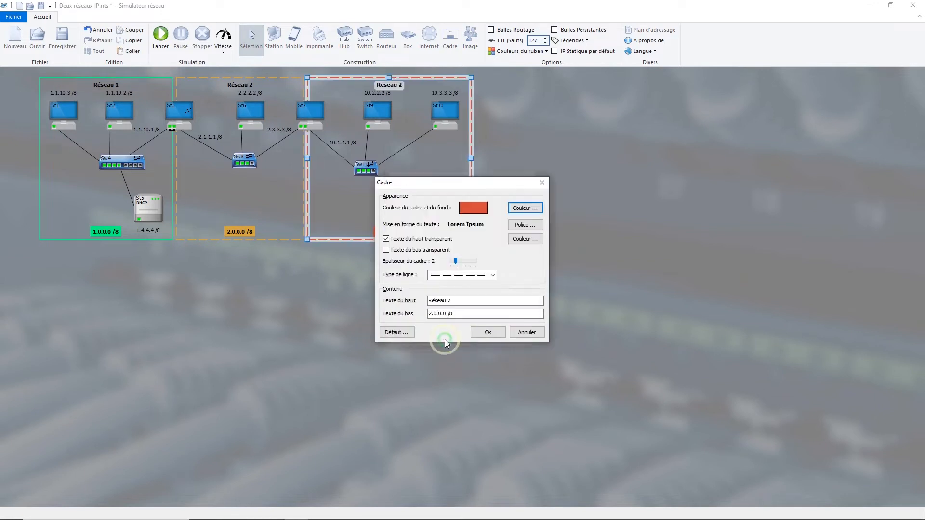
click(460, 276)
click(460, 301)
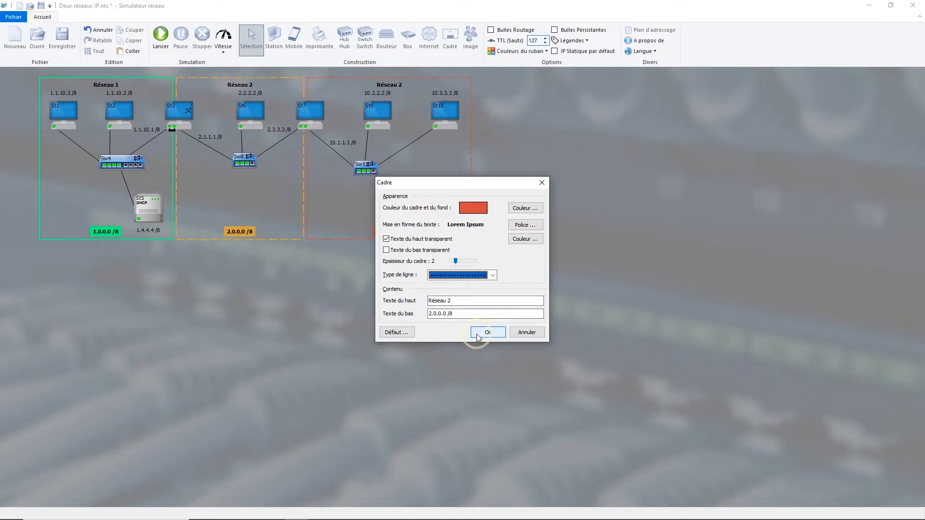
- Set the red frame's upper text to "Réseau 10" and its lower text to "10.0.0.0 /8"
click(458, 300)
key(BackSpace)
text(10)
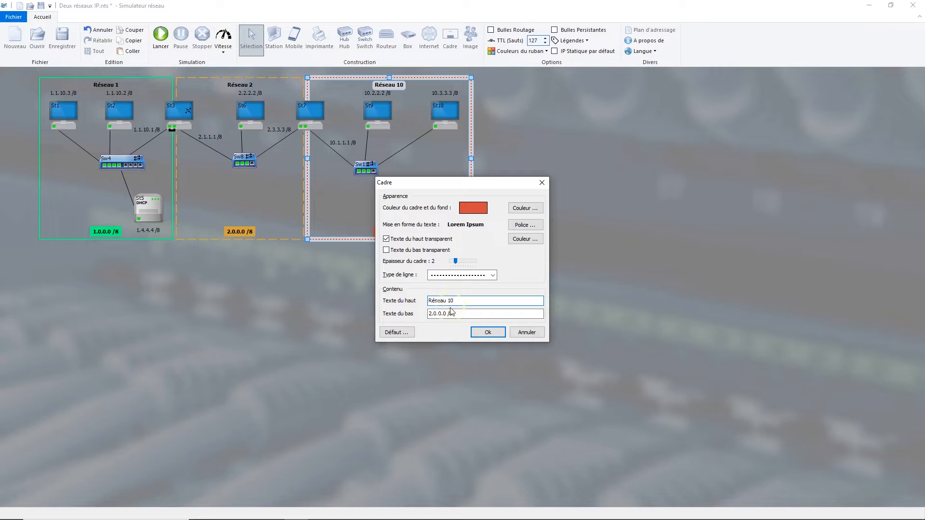
click(427, 314)
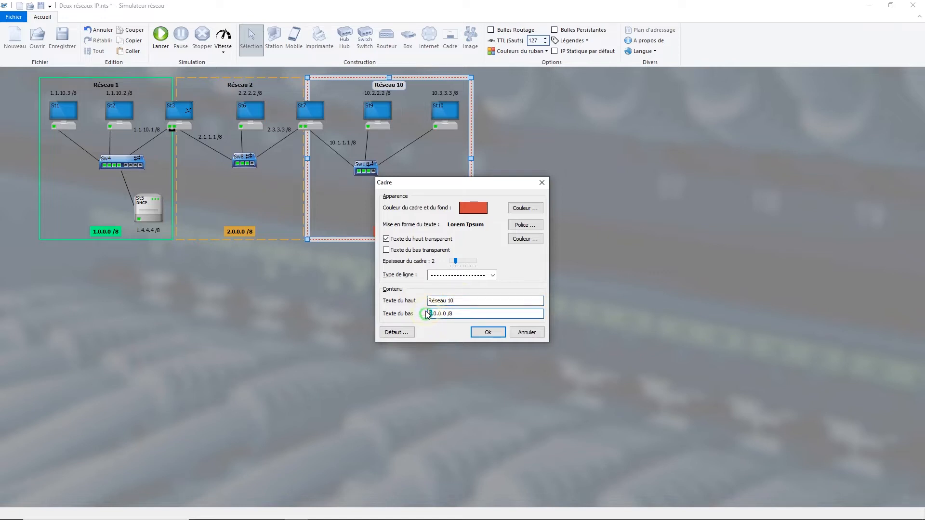
key(Delete)
text(10)
key(Return)
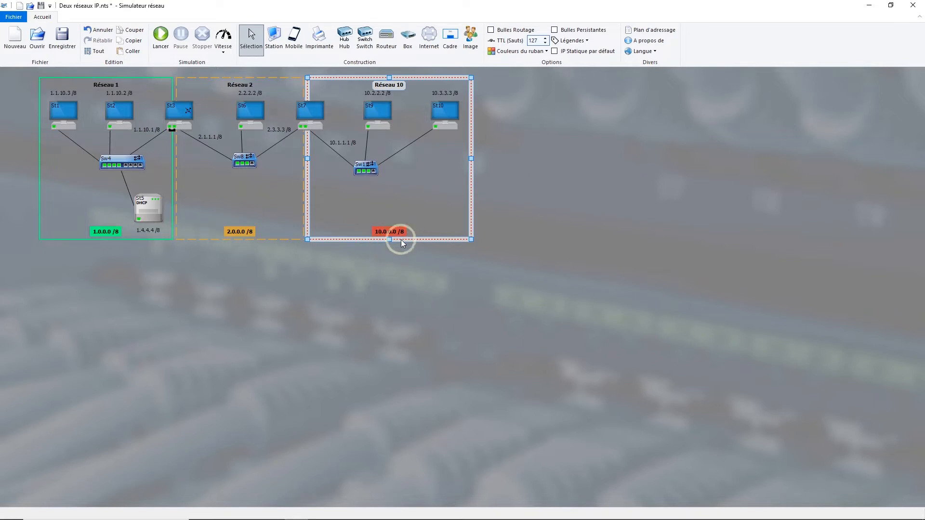
click(403, 256)
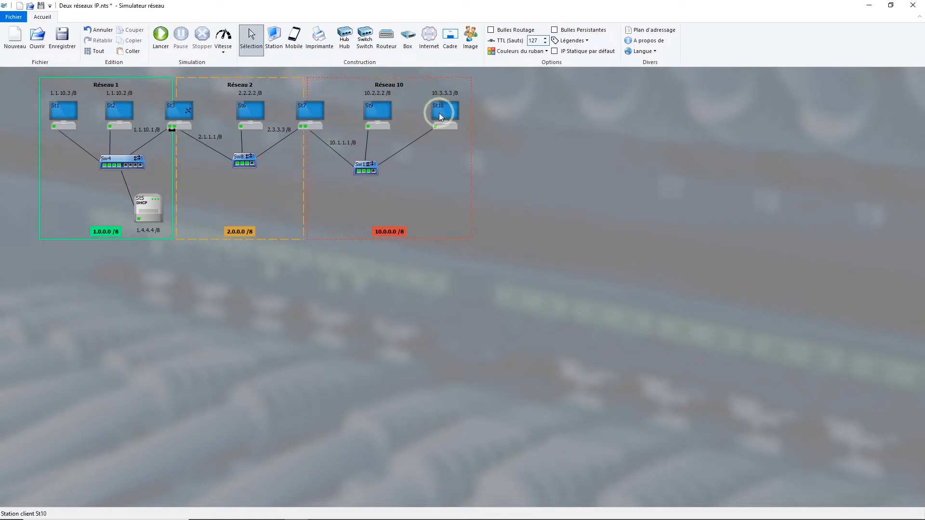
- Set the gateway of St7's network card on the Réseau 2 side to 0.0.0.0
double_click(301, 126)
click(448, 273)
text(0.0.0.0)
key(Tab)
click(443, 343)
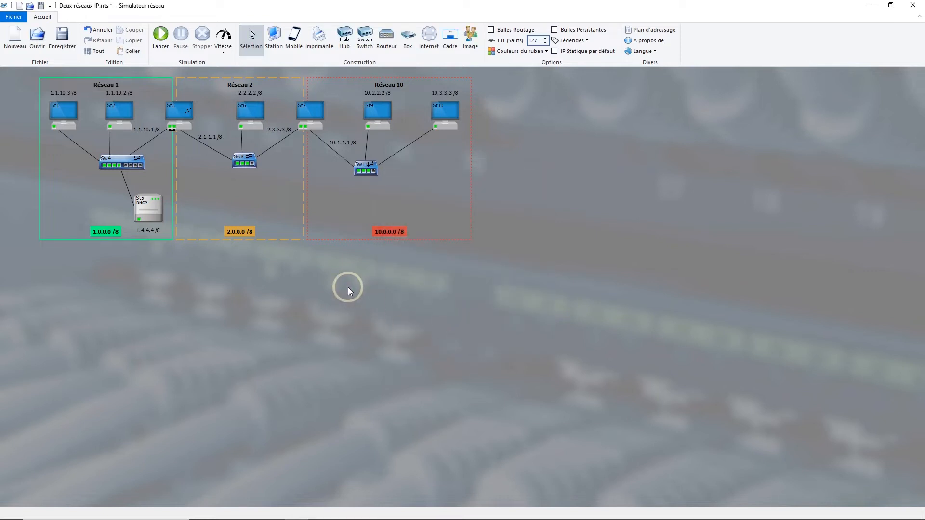
- Enable the router function on St7 and check it in the station's properties
click(305, 115)
right_click(305, 115)
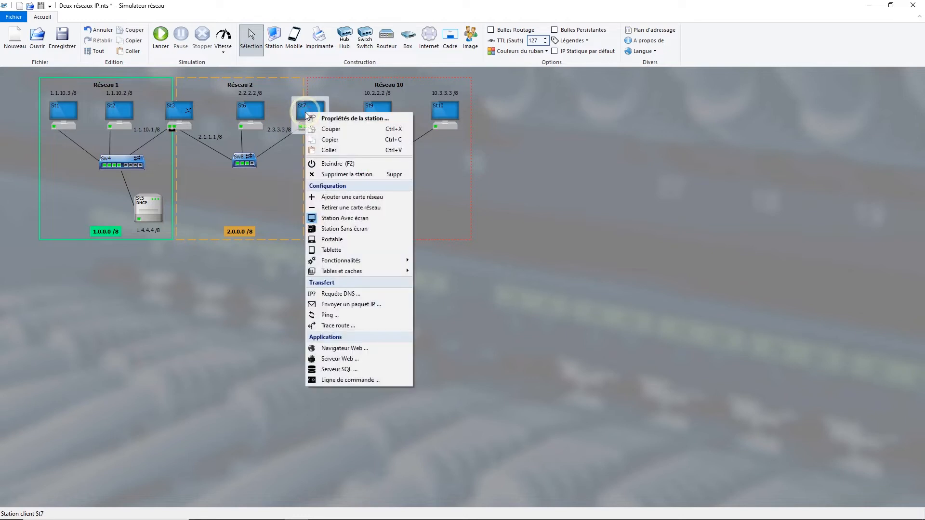
mouse_move(375, 259)
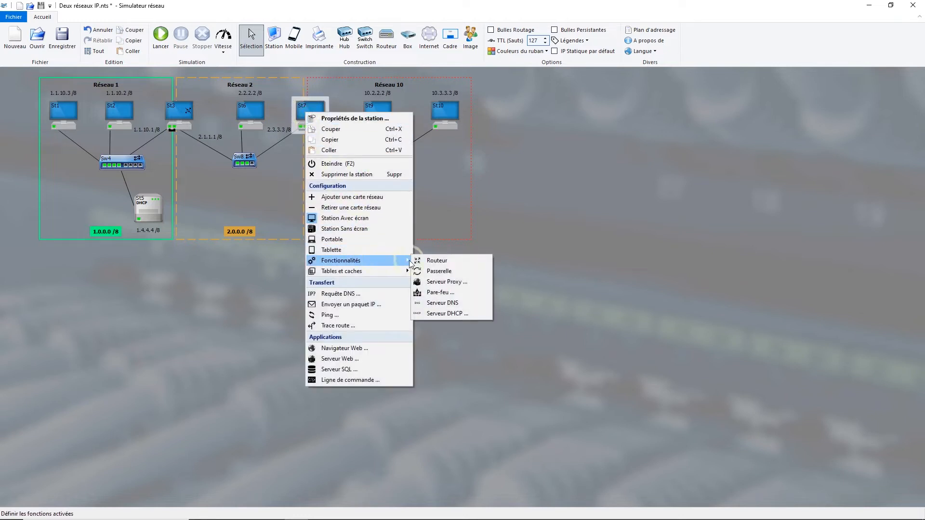
click(438, 261)
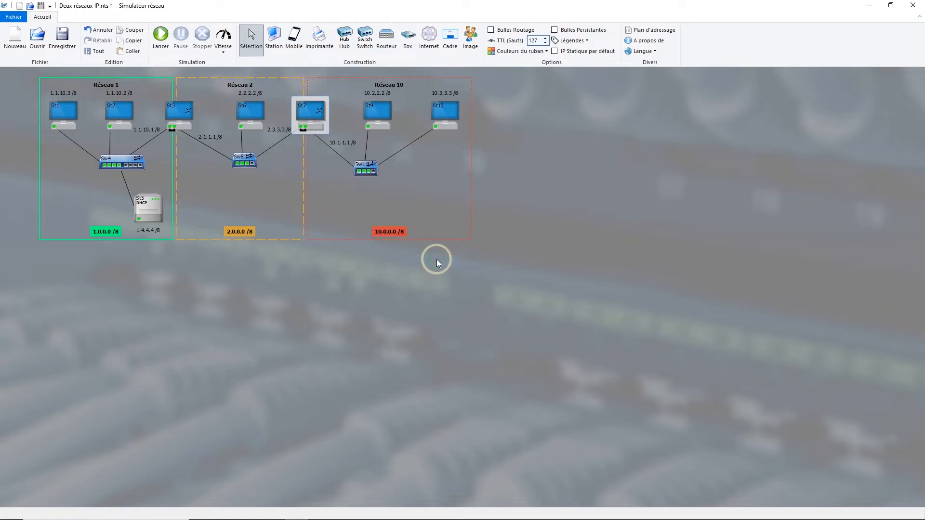
double_click(308, 110)
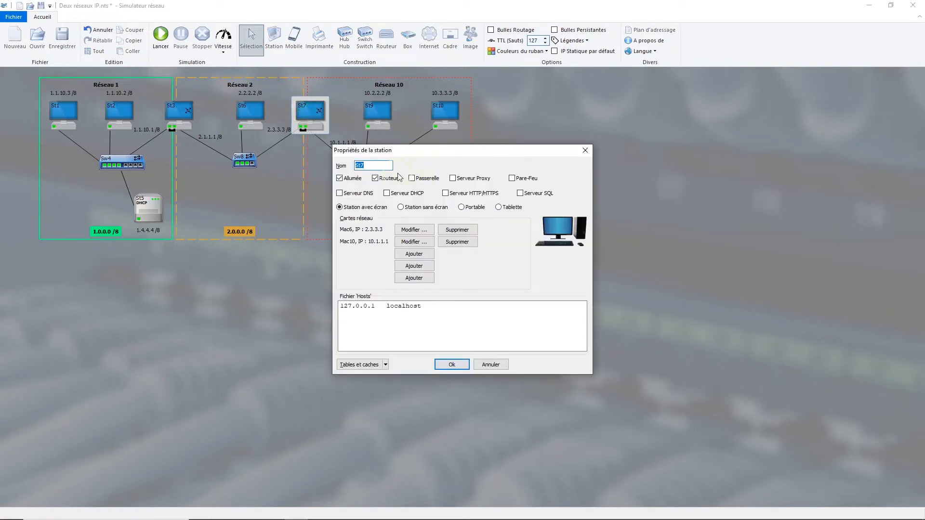
click(483, 369)
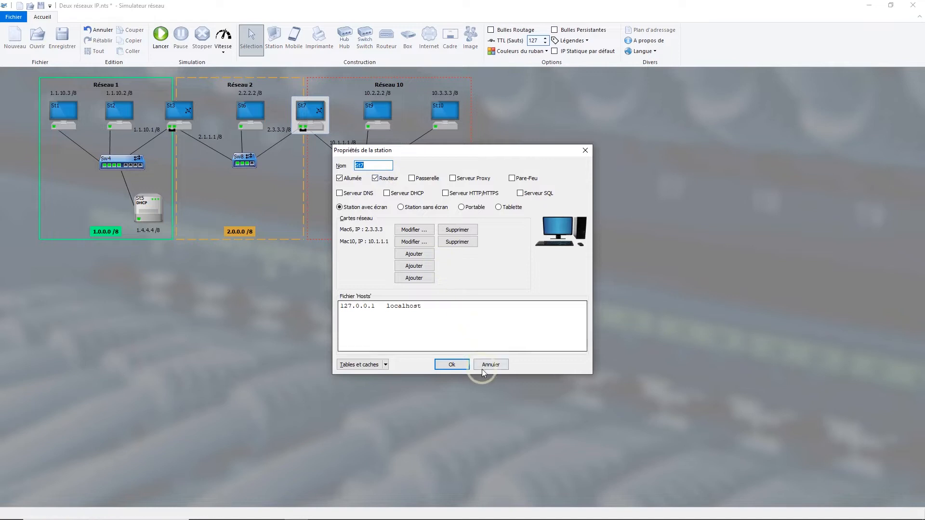
click(454, 340)
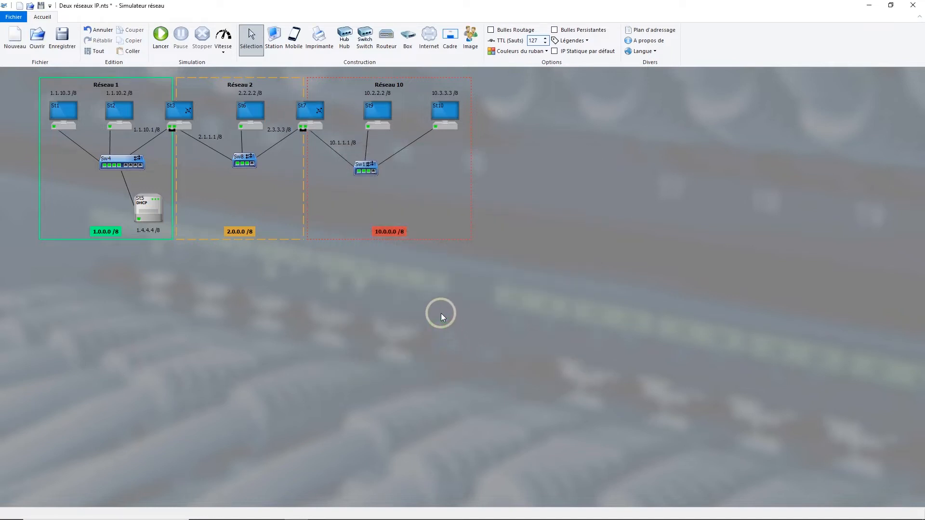
- Try to send a unicast IP packet from St10 to St1 at 1.1.10.3
click(446, 113)
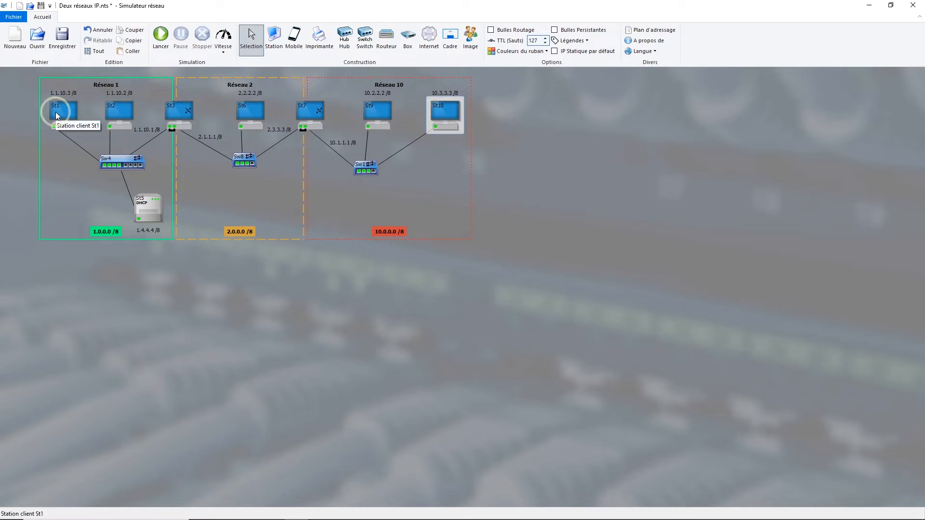
right_click(441, 112)
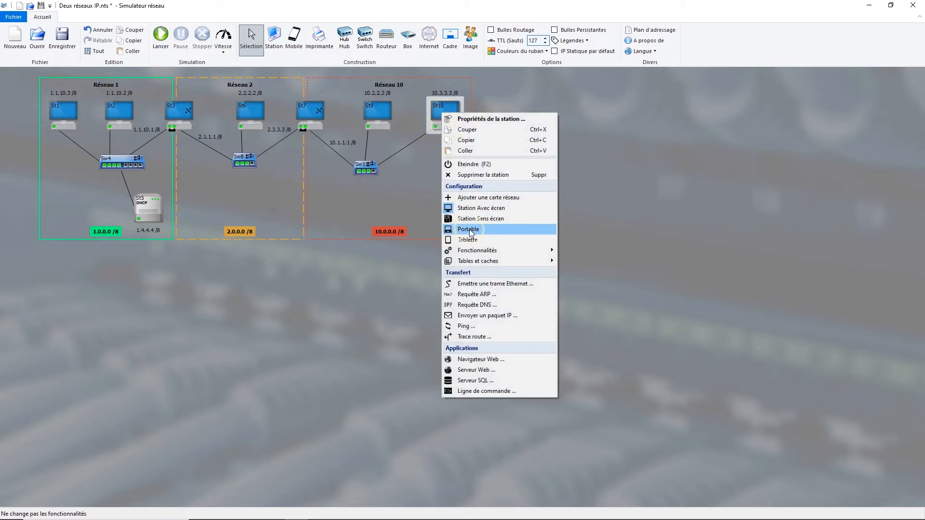
click(487, 315)
click(47, 89)
click(67, 116)
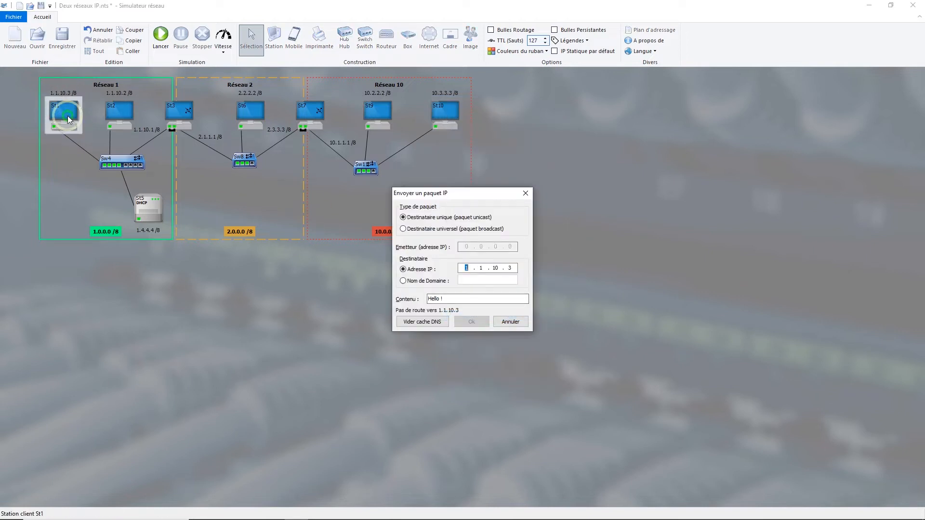
click(466, 322)
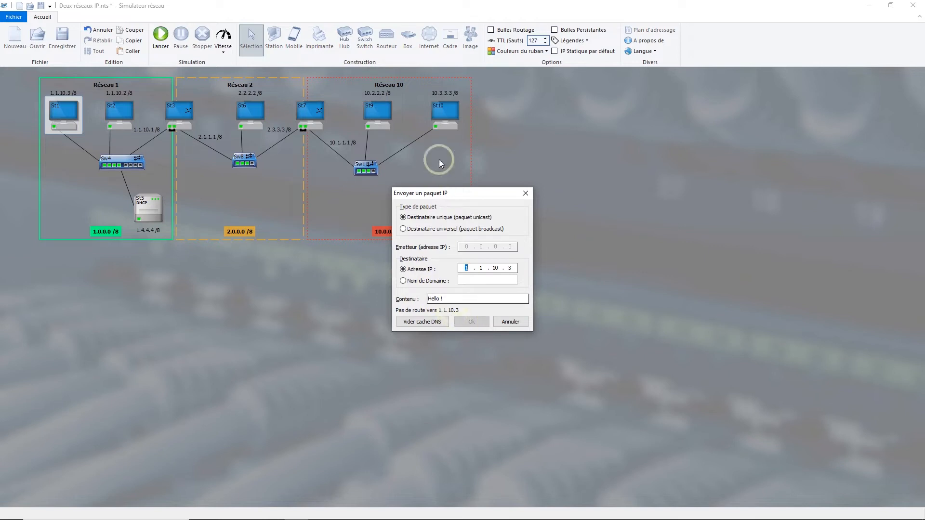
key(Escape)
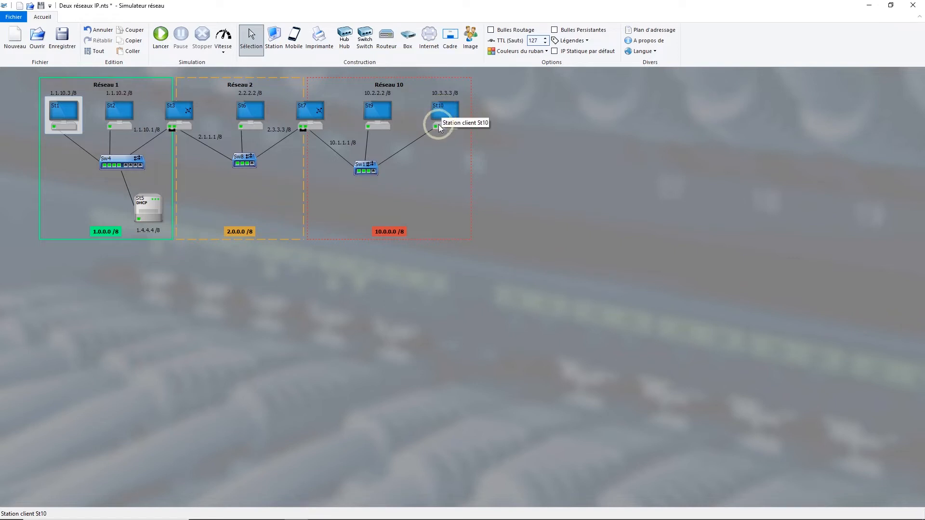
- Set St10's gateway to the address of St7's card in the 10.0.0.0 network, 10.1.1.1
double_click(436, 126)
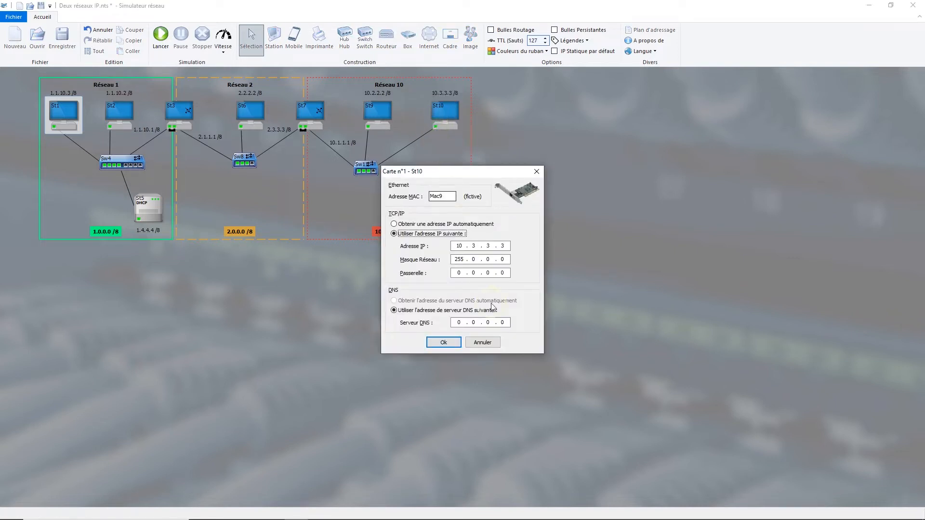
click(458, 273)
click(306, 127)
click(447, 343)
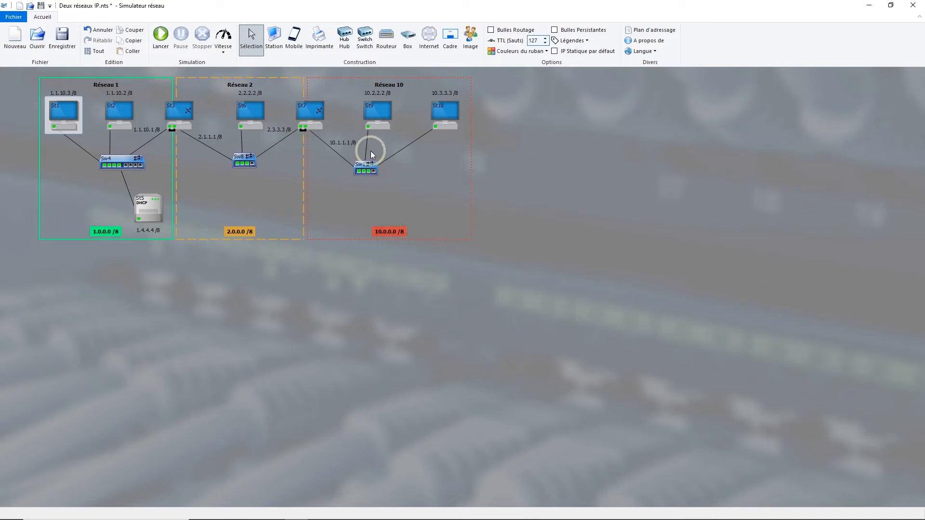
- Set St9's gateway to St7's address in Réseau 10, 10.1.1.1
double_click(368, 127)
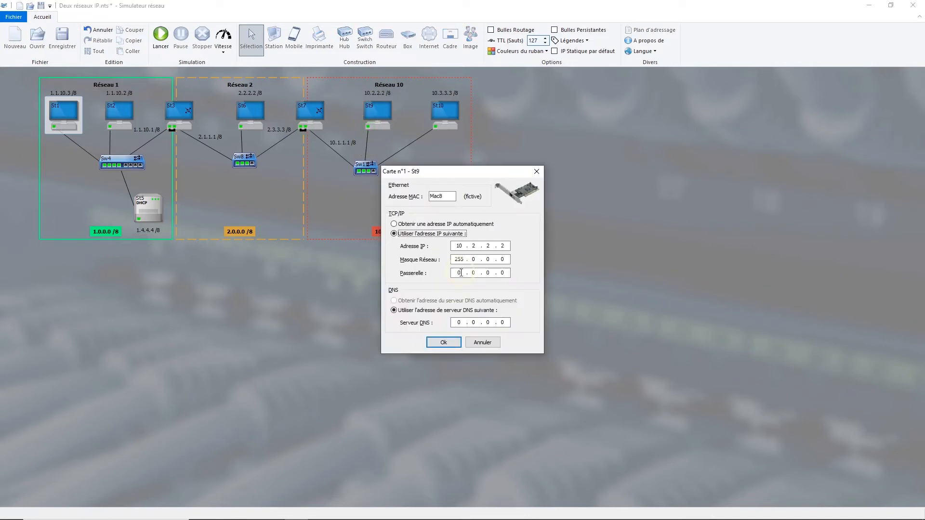
click(306, 127)
click(437, 343)
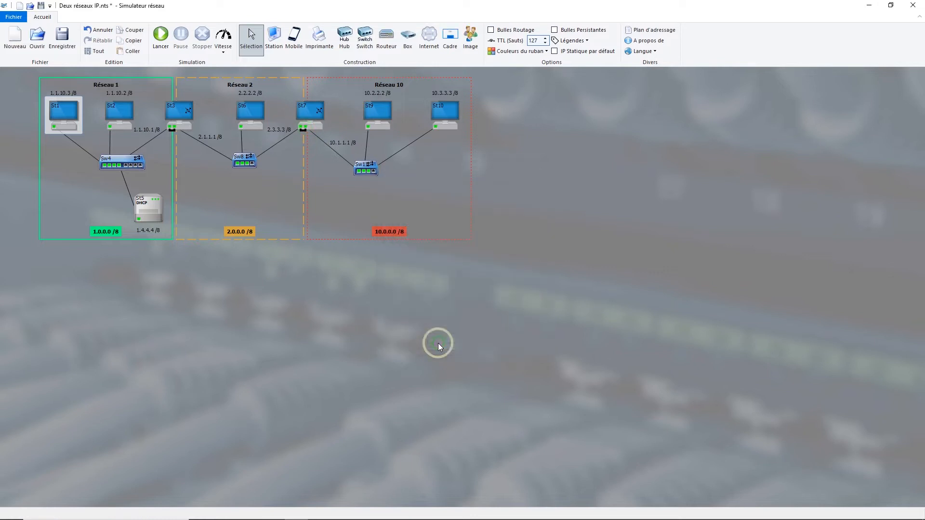
- Send a unicast IP packet with the content "Hello !" from St10 to St1 at 1.1.10.3
right_click(443, 111)
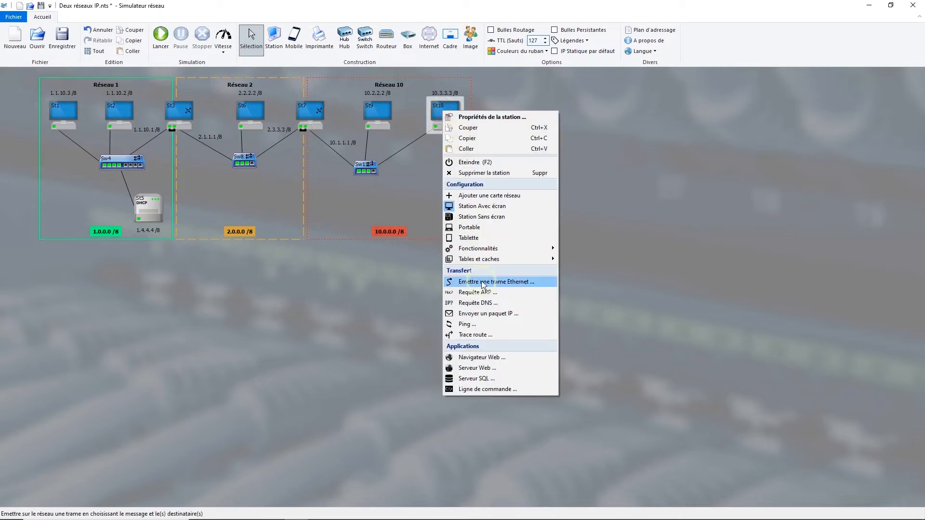
click(488, 313)
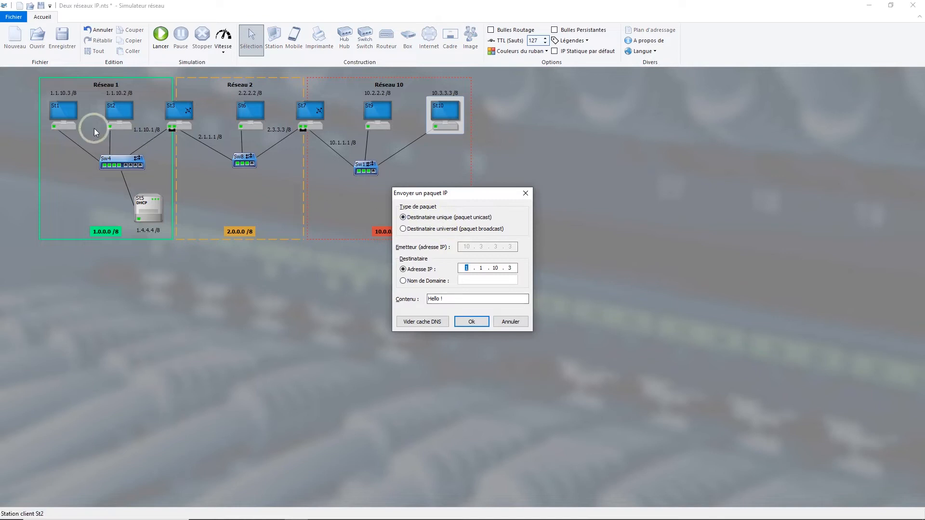
click(62, 116)
click(470, 323)
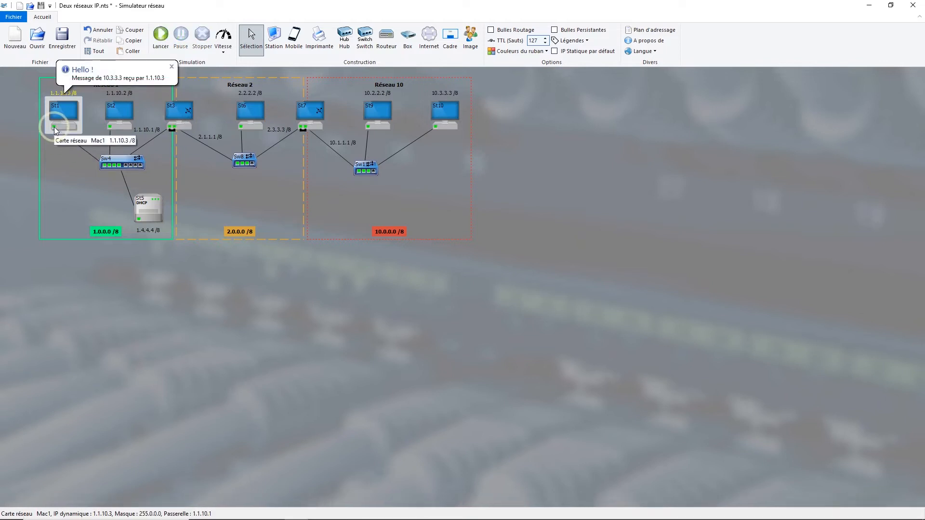
- Replay the St10-to-St1 transmission with a pause to examine the frame's MAC addresses, IP addresses and TTL along the route
click(161, 43)
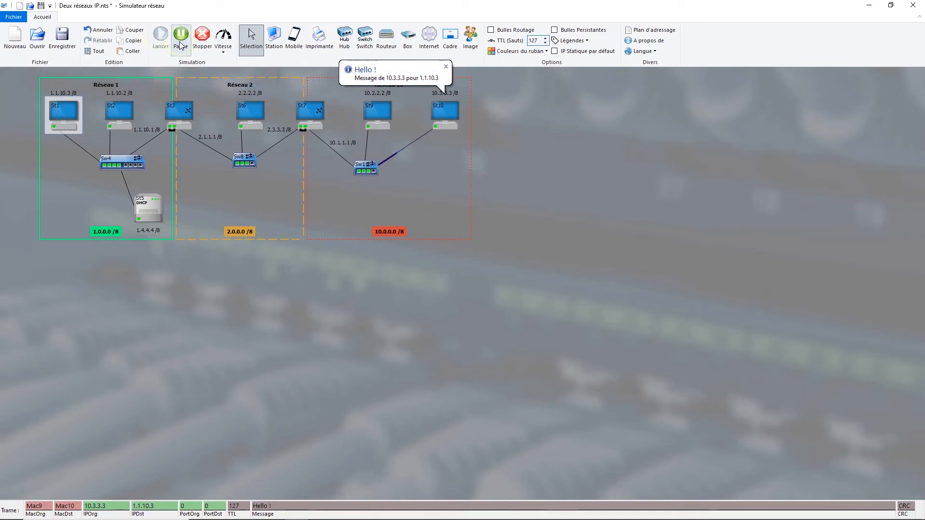
click(181, 45)
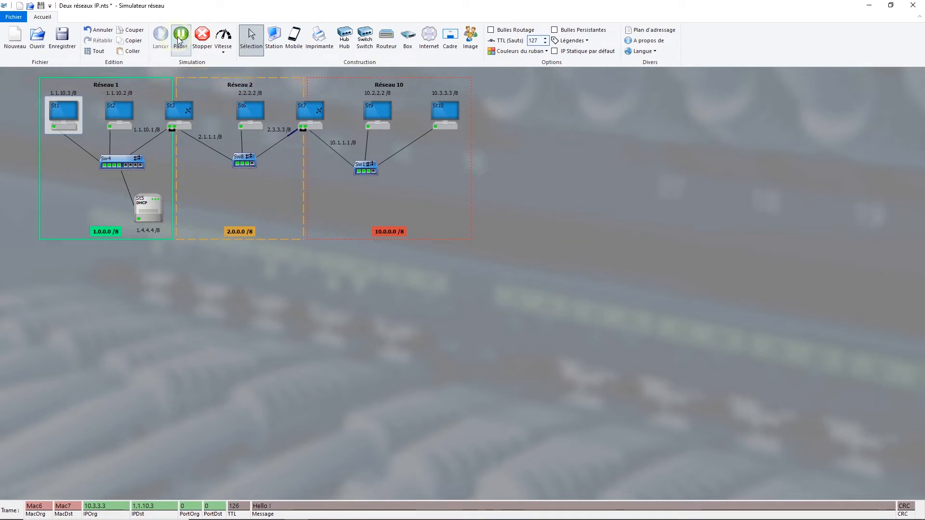
click(321, 458)
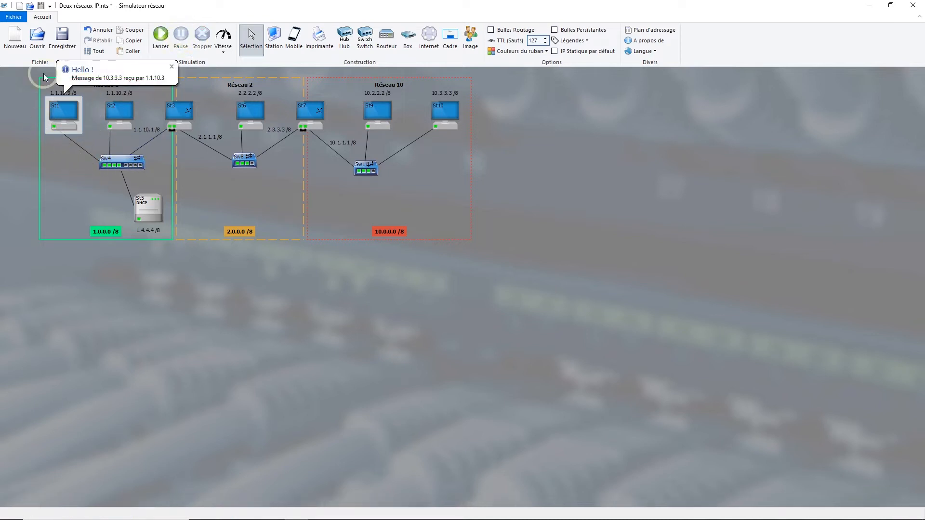
click(233, 388)
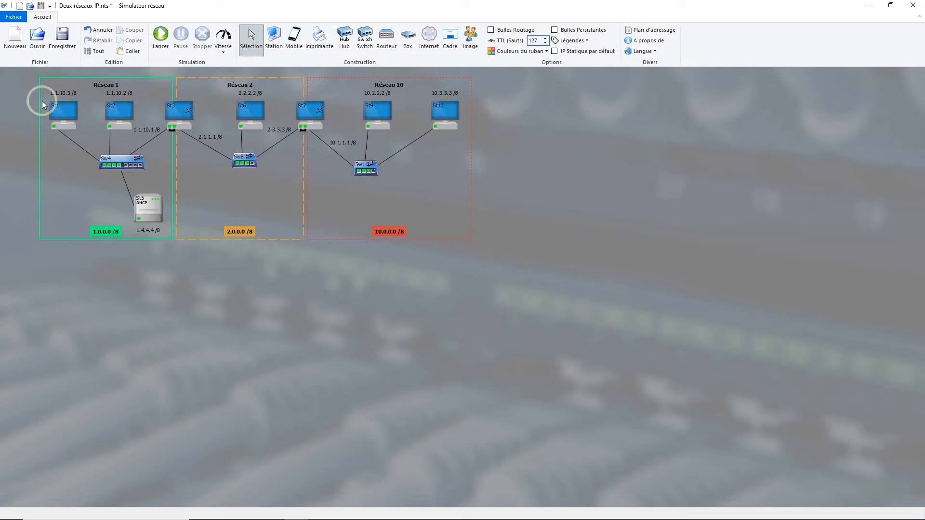
- Send a unicast IP packet with the content "Hello !" from St1 to St10 at 10.3.3.3
right_click(62, 113)
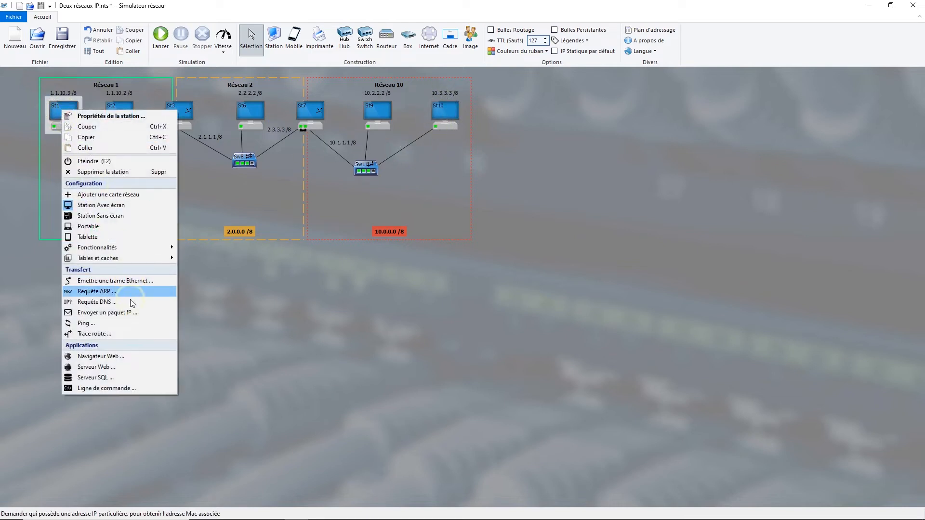
click(129, 314)
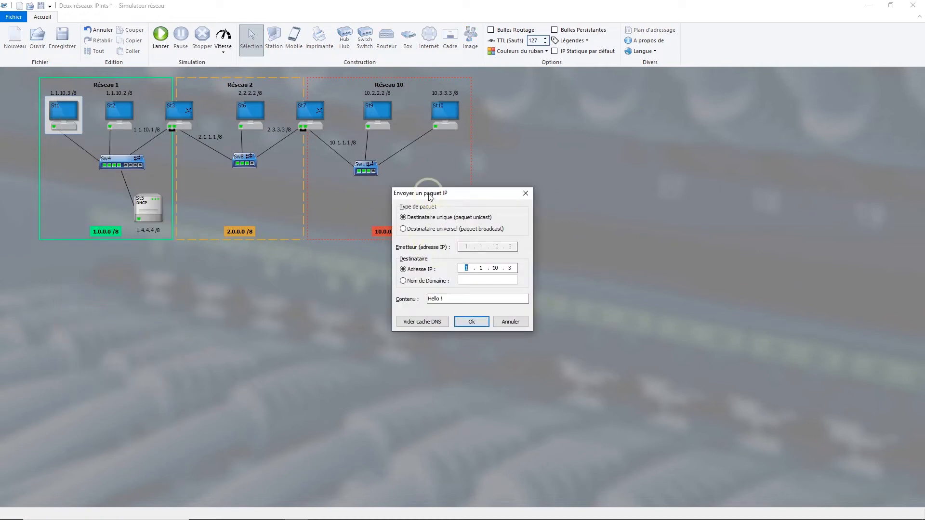
click(444, 107)
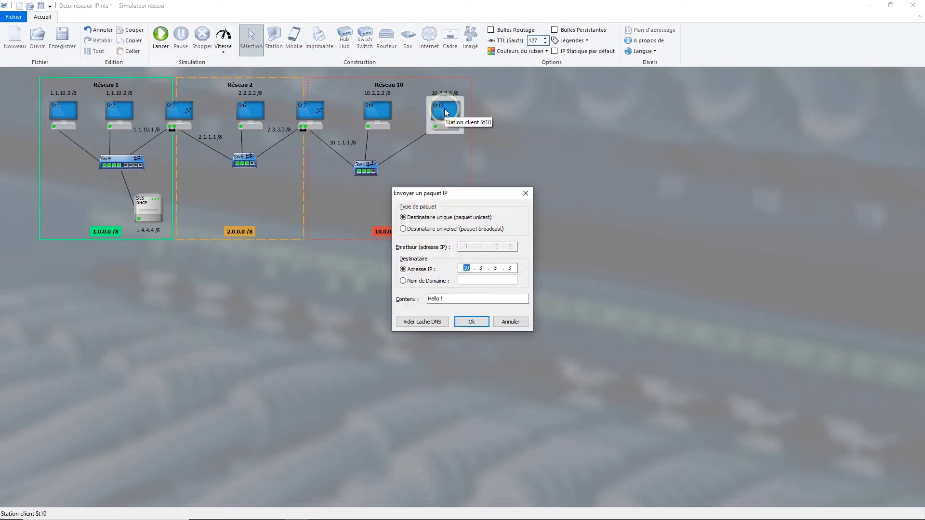
click(471, 322)
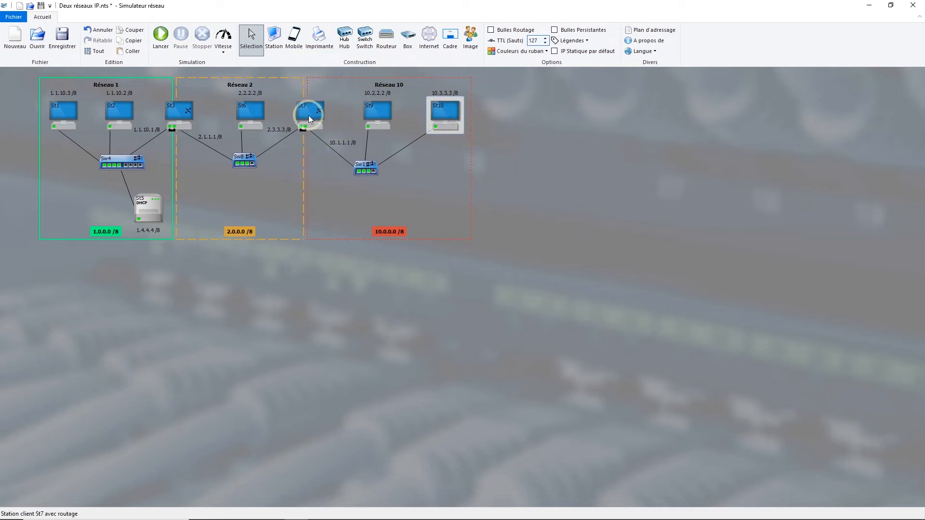
- Examine St7's routing table, checking the gateway and interface of the 2.0.0.0 and 1.0.0.0 entries
mouse_move(109, 125)
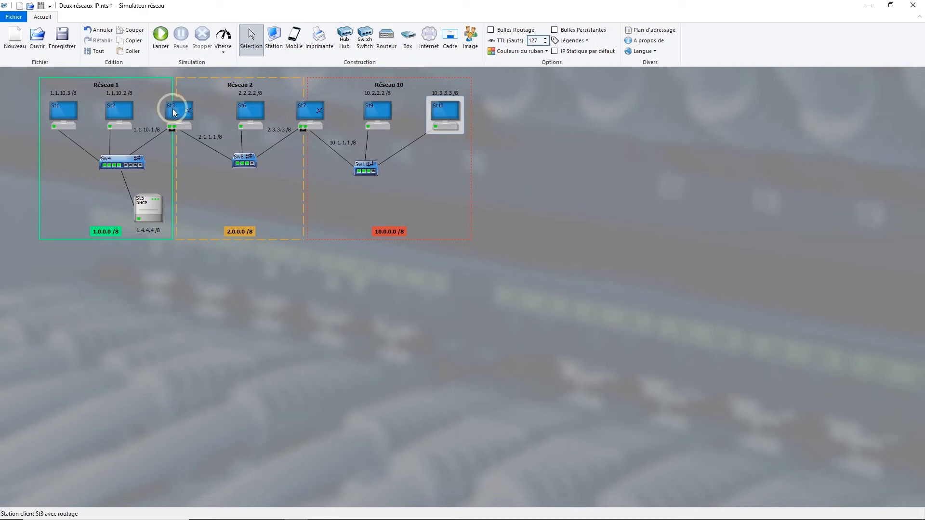
click(307, 116)
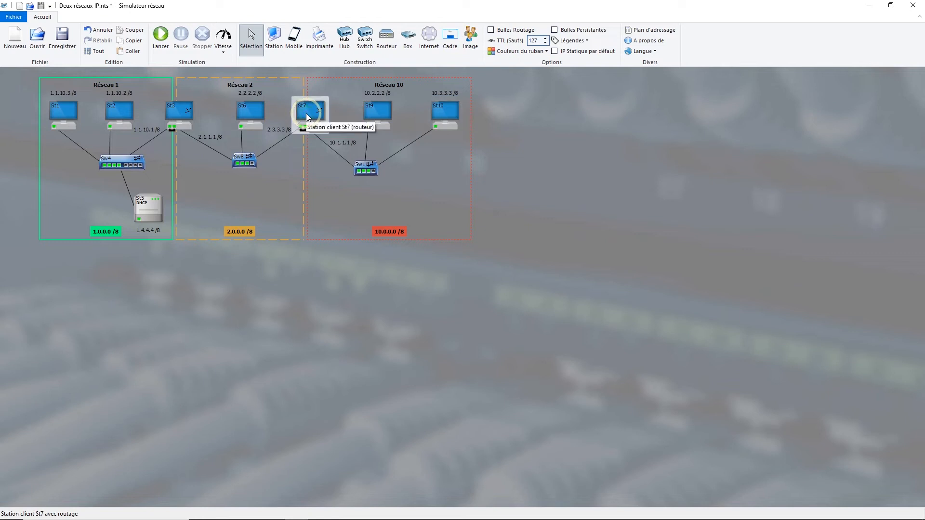
right_click(308, 116)
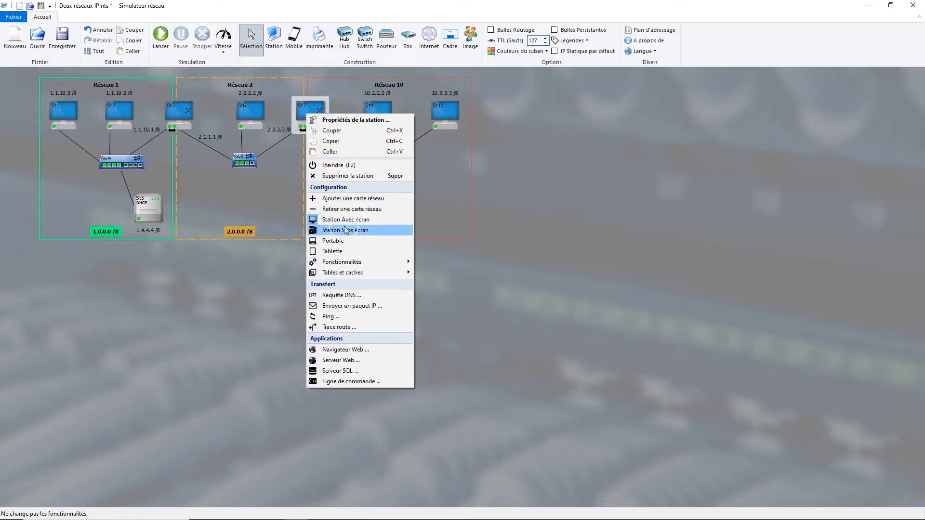
mouse_move(360, 277)
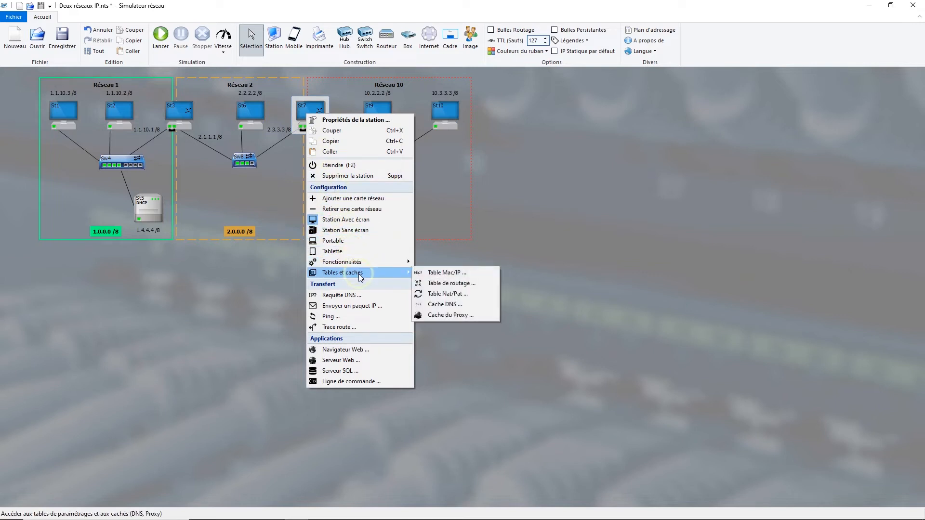
click(447, 284)
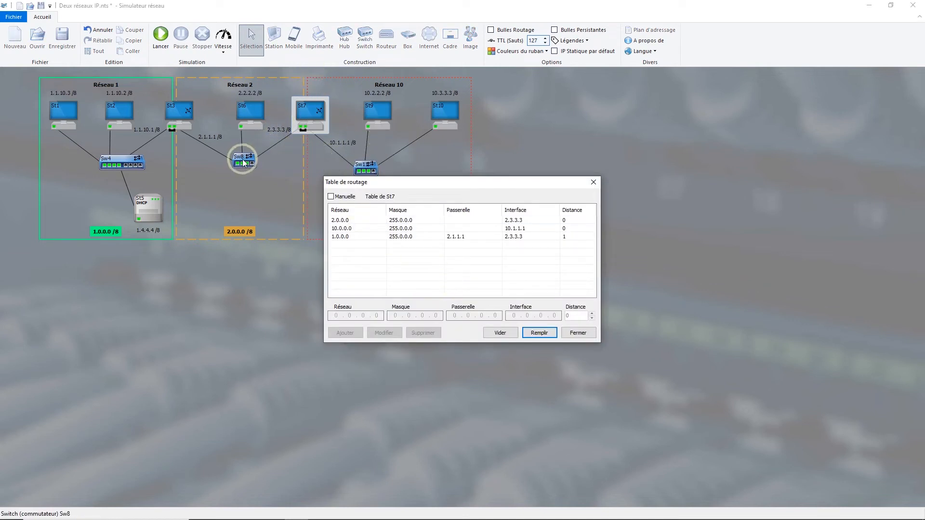
click(342, 220)
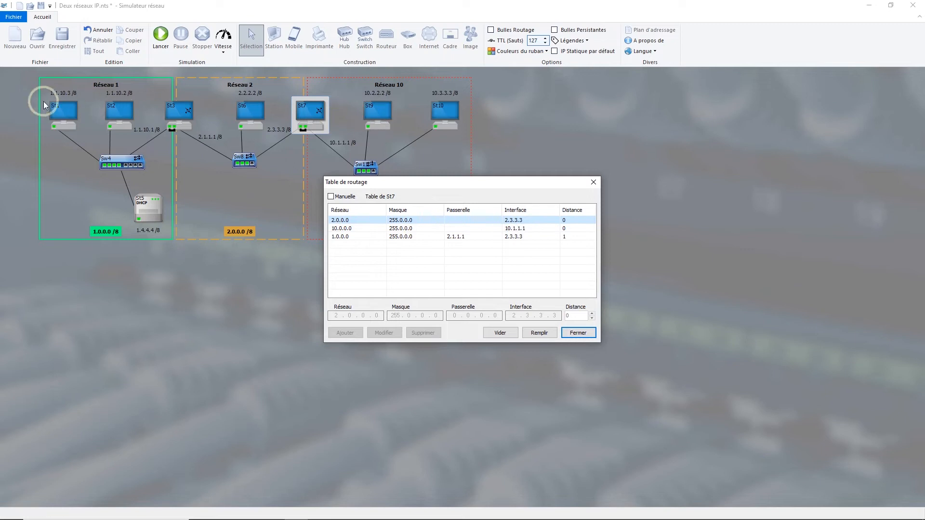
click(337, 236)
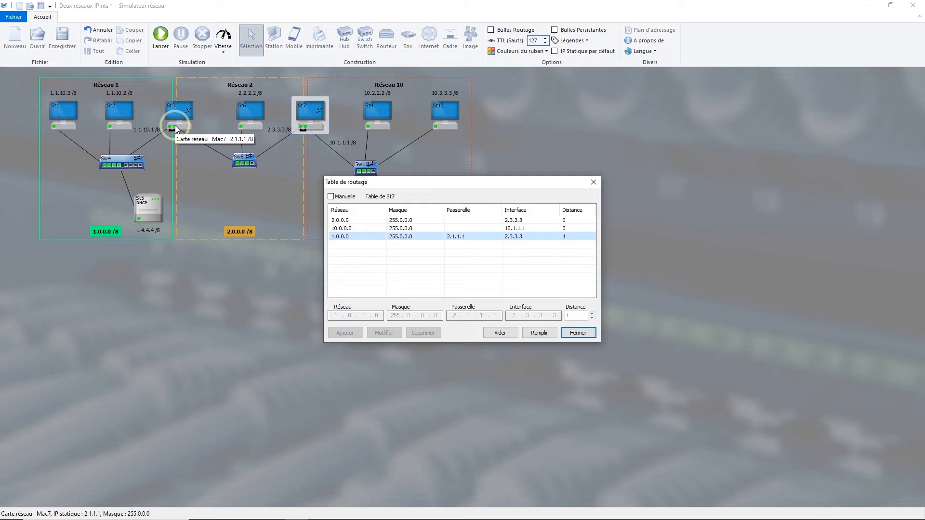
click(573, 333)
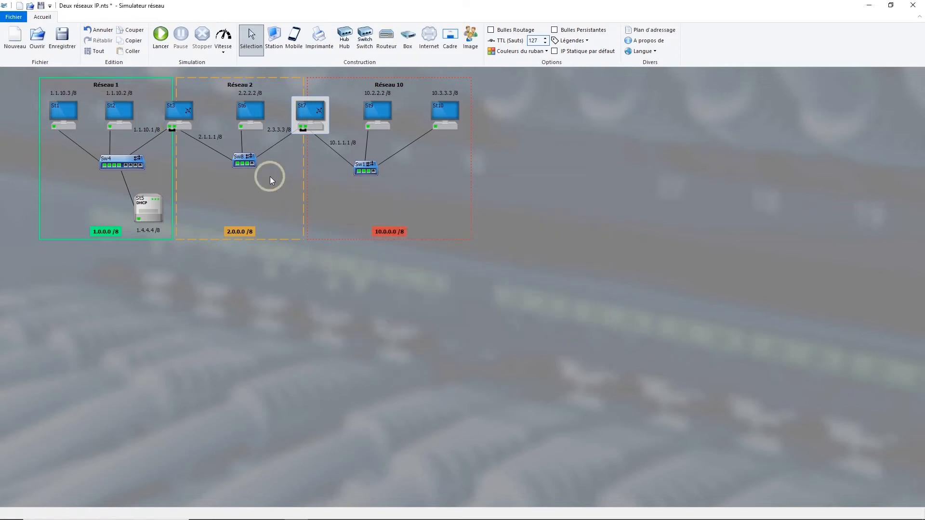
- Examine St3's routing table, comparing the 1.0.0.0 and 2.0.0.0 entries with the station's network card addresses
click(174, 117)
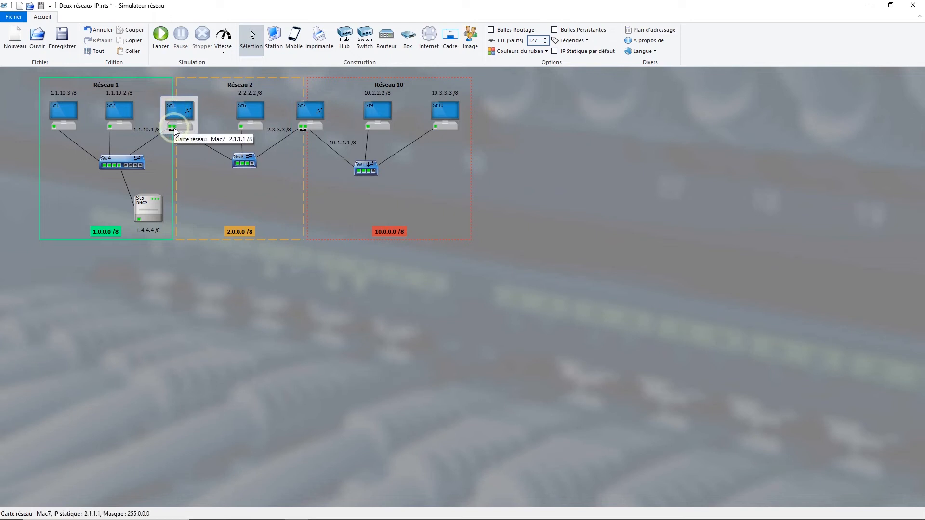
right_click(174, 132)
right_click(174, 113)
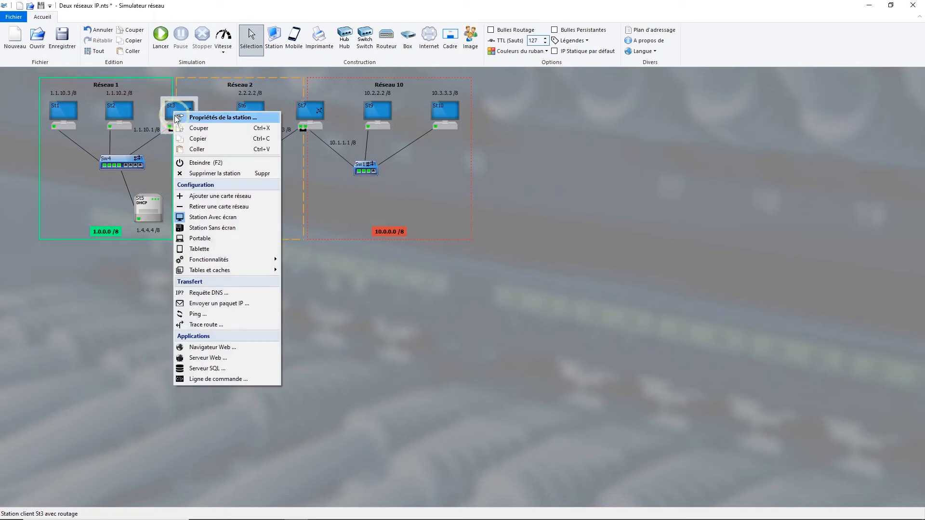
mouse_move(242, 270)
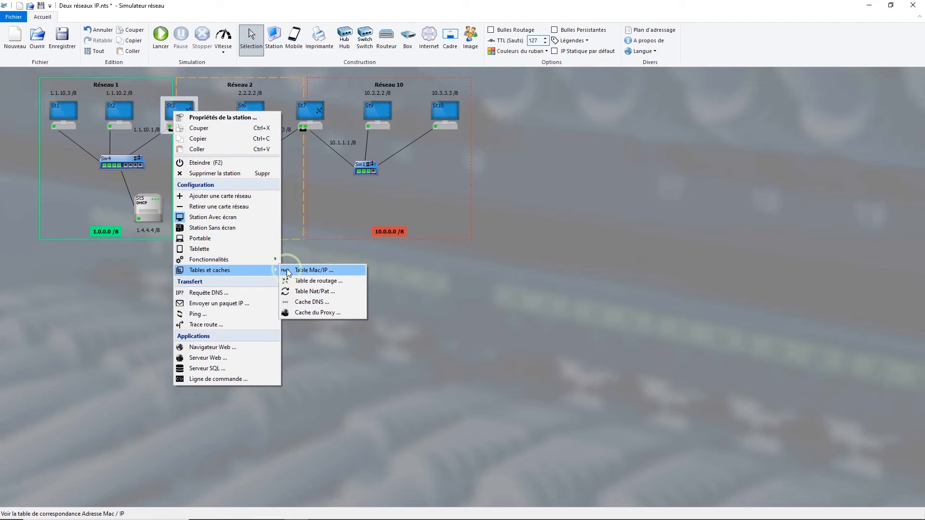
click(313, 281)
click(360, 220)
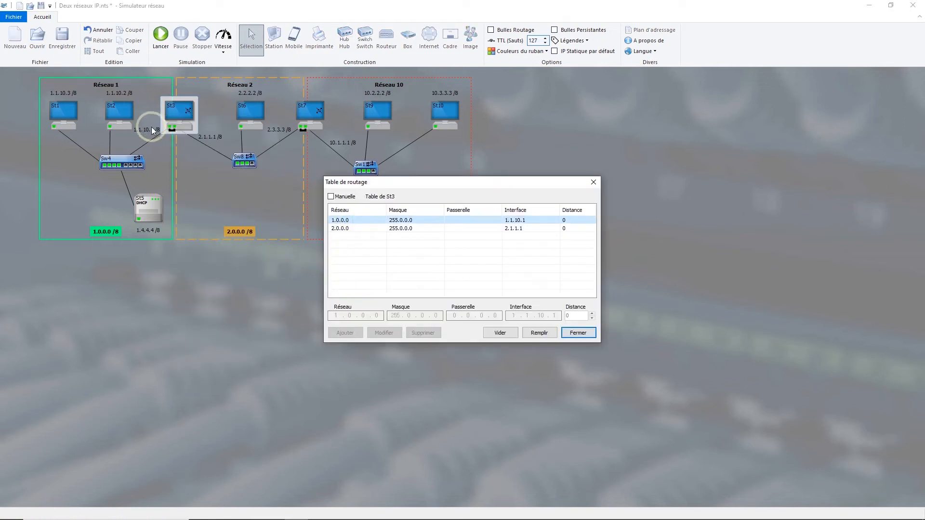
click(172, 128)
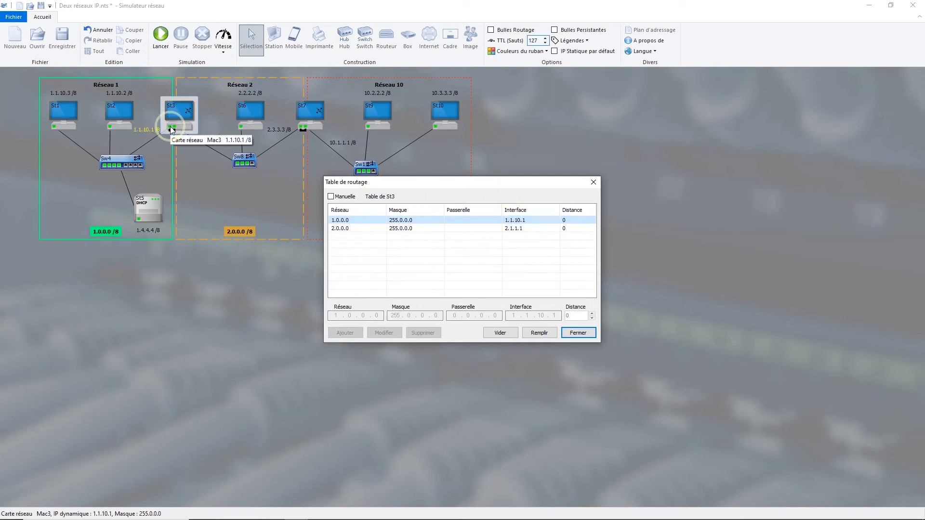
click(352, 228)
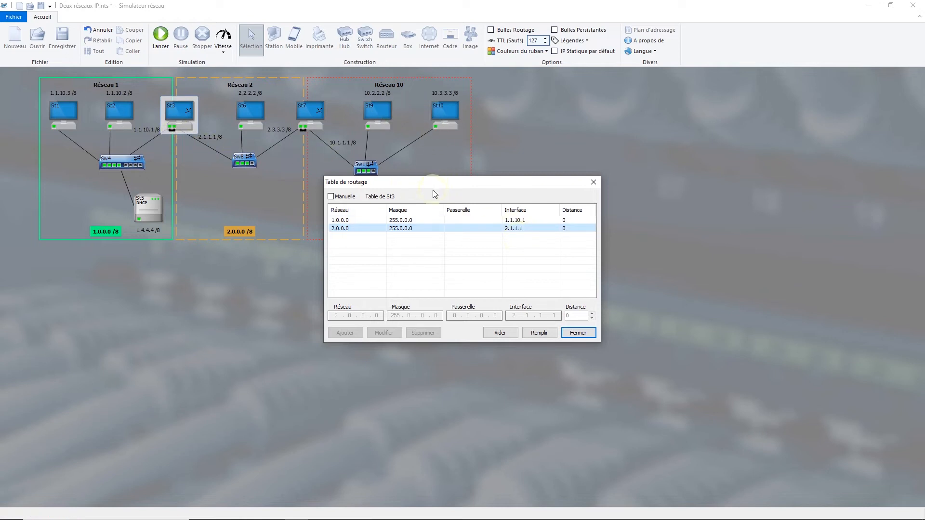
click(578, 333)
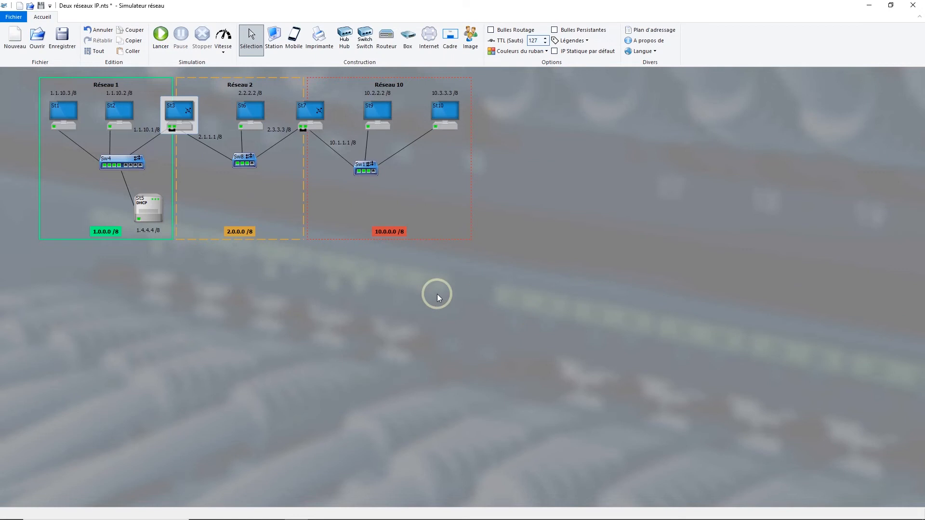
click(408, 296)
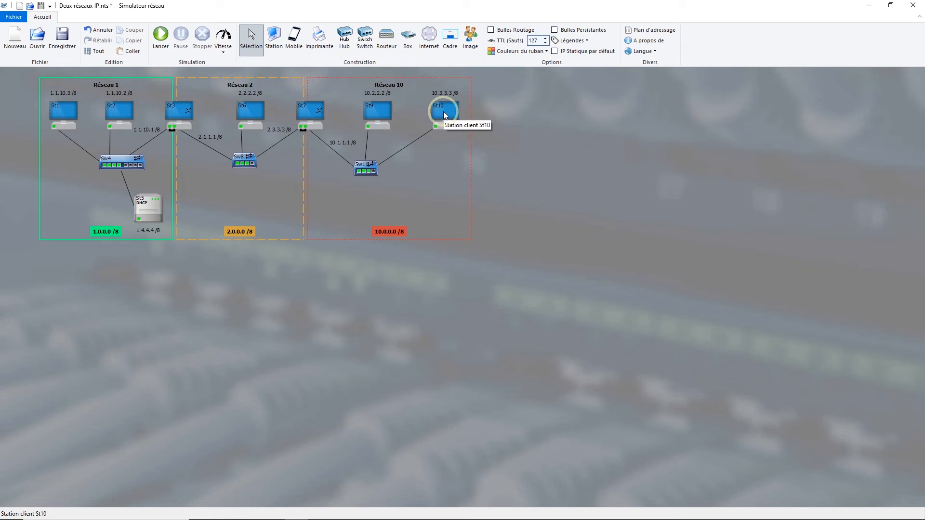
- Insert the picture Femme 2.png just to the right of St10, outside the Réseau 10 frame
click(469, 48)
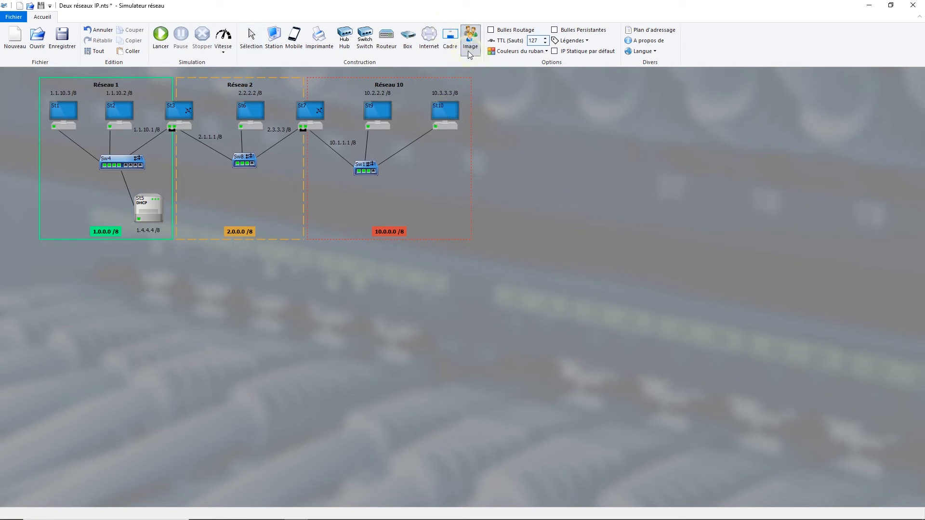
click(479, 108)
click(531, 277)
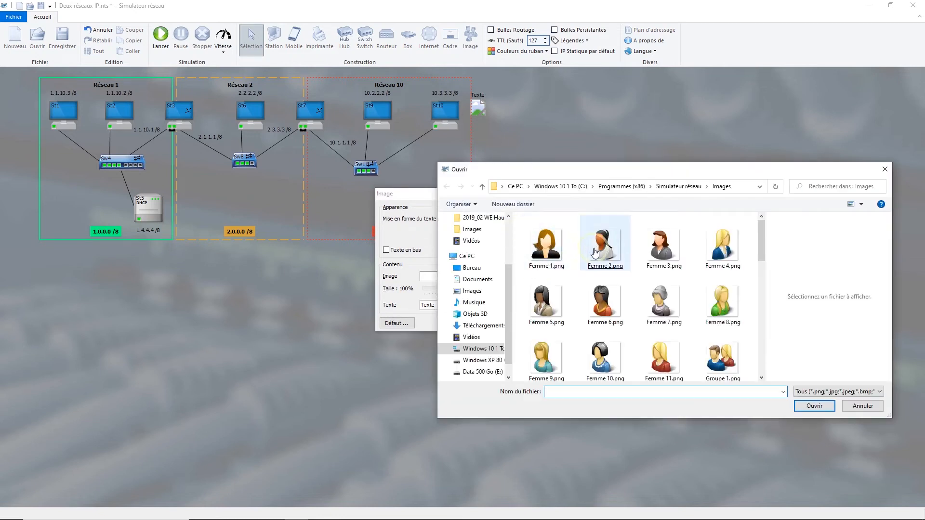
double_click(595, 249)
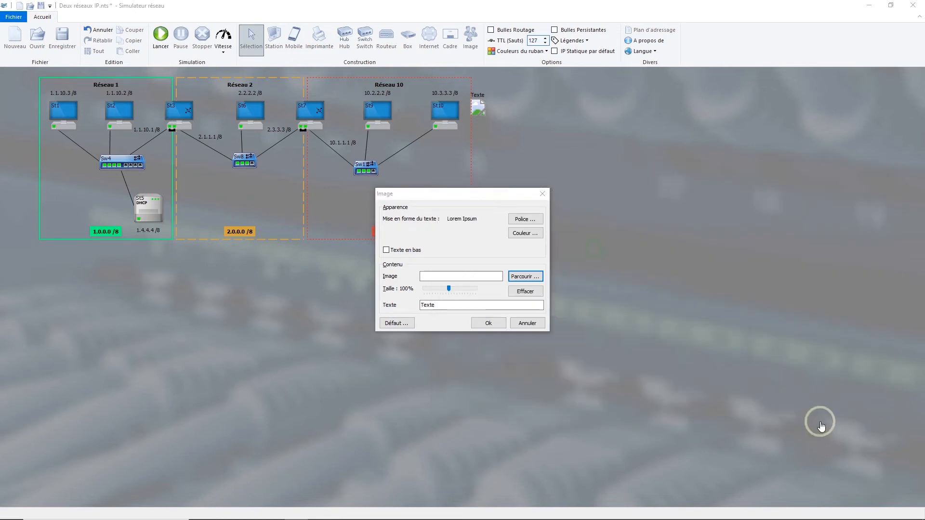
click(488, 323)
click(478, 112)
click(512, 114)
click(448, 116)
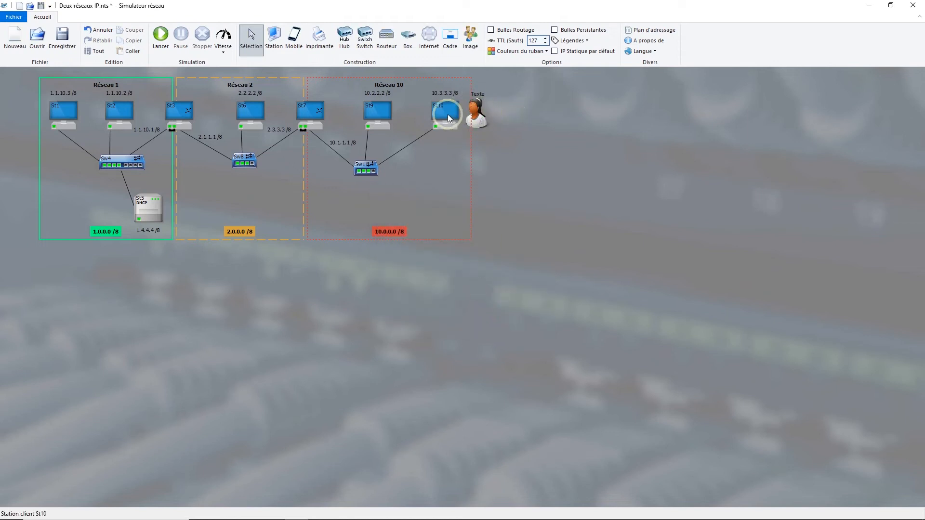
- Change St1 in Réseau 1 to a station without a screen (Station Sans écran)
click(118, 129)
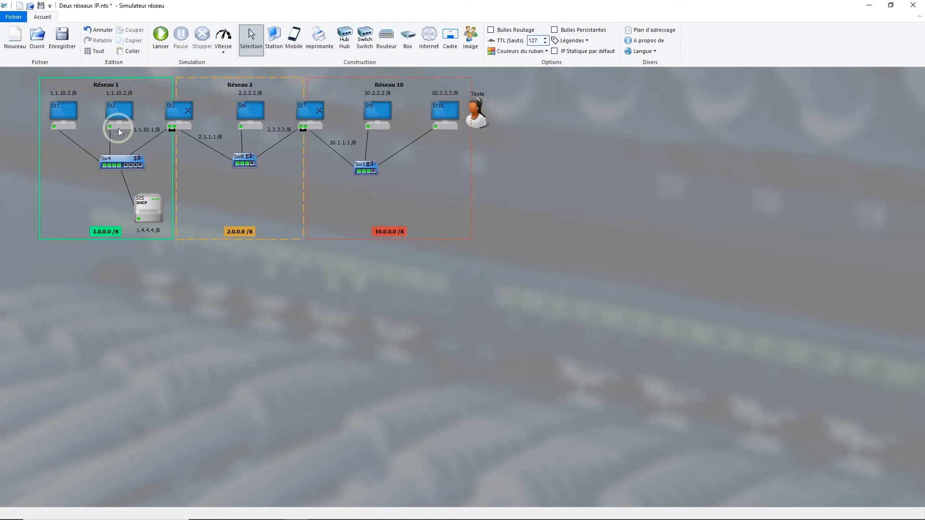
right_click(63, 109)
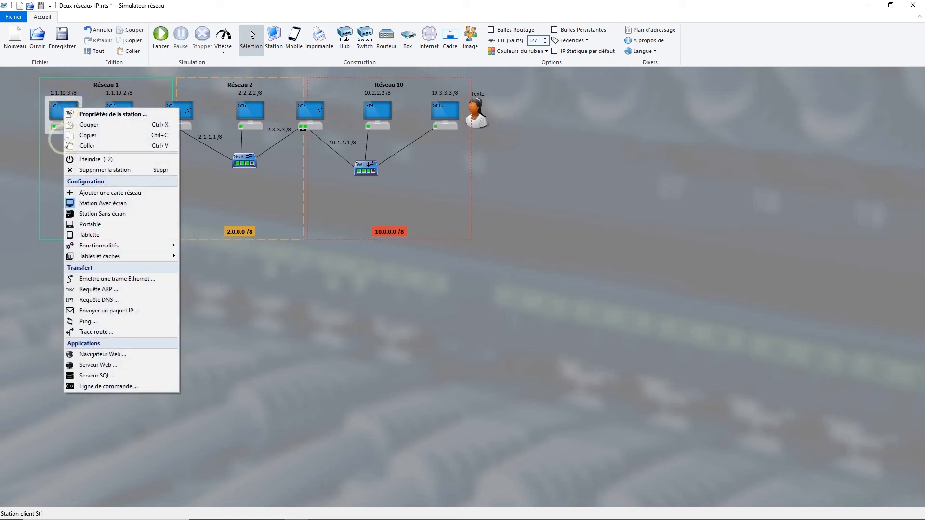
click(79, 217)
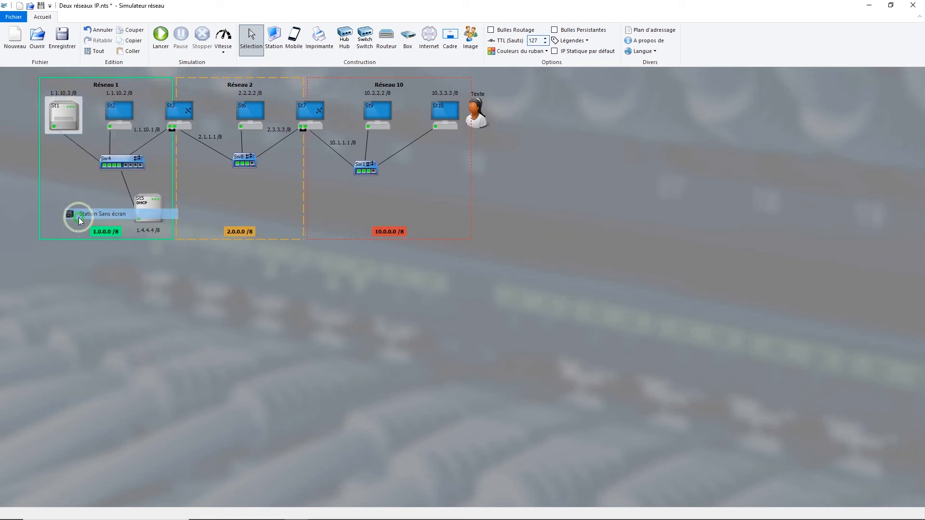
click(379, 106)
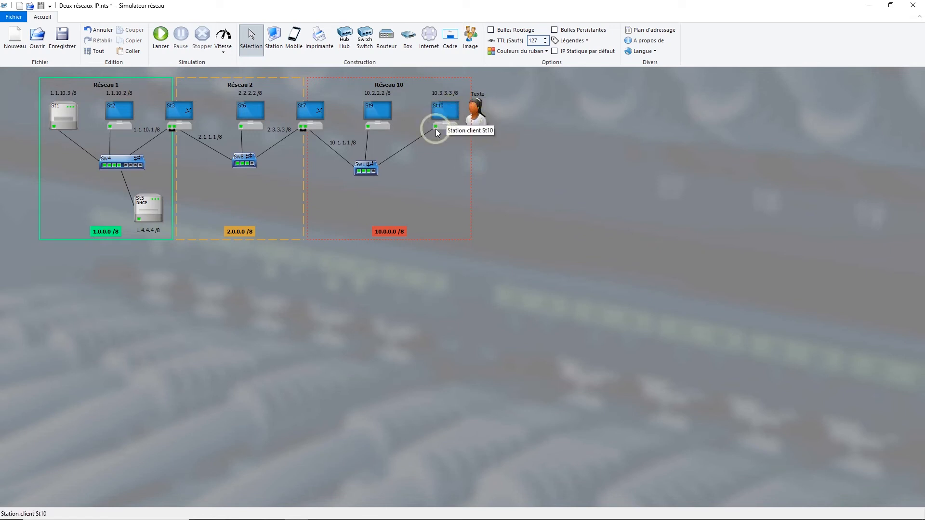
click(64, 113)
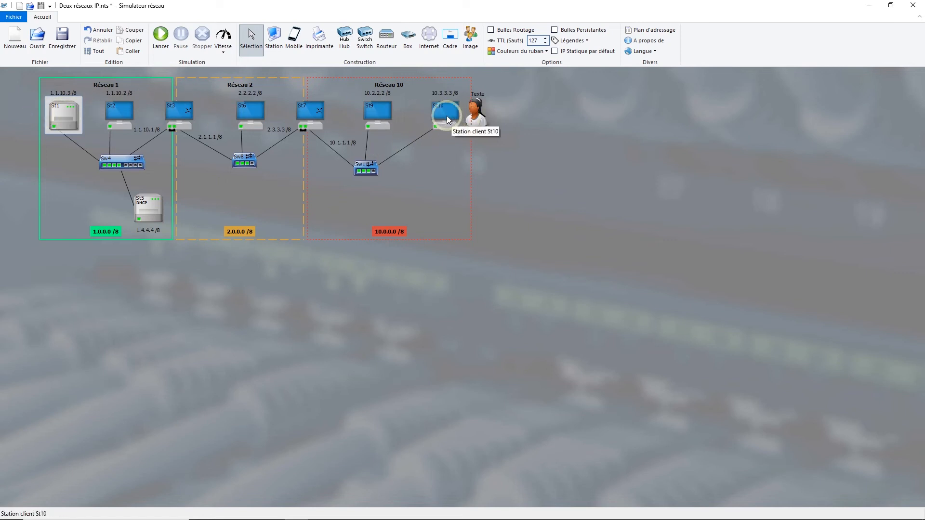
click(307, 115)
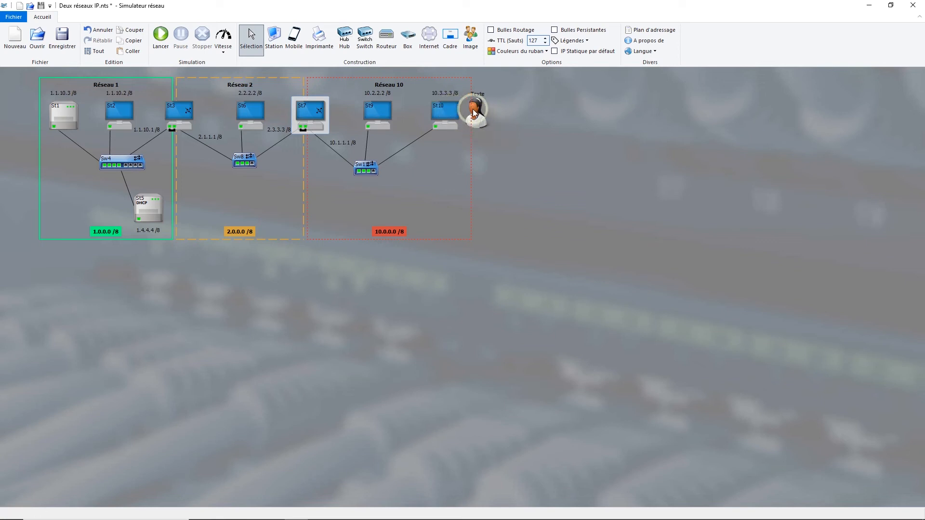
click(437, 110)
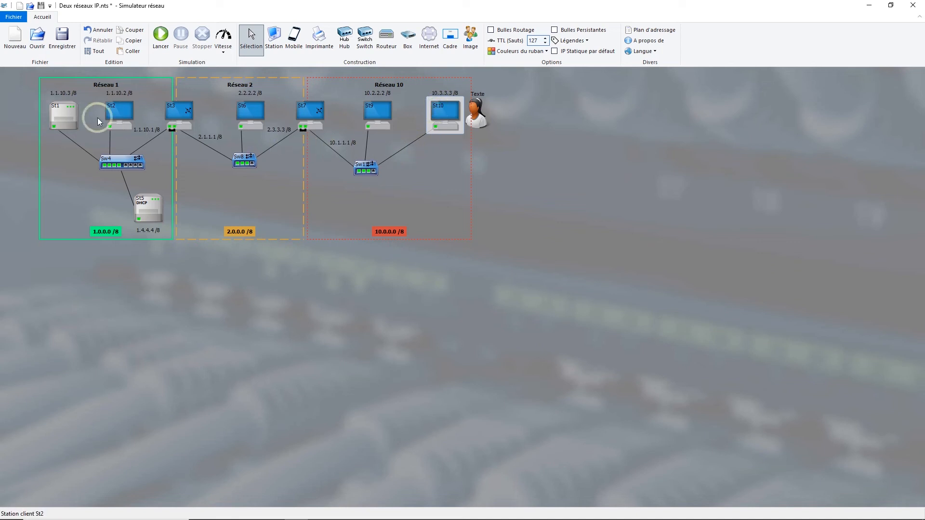
- Enable the gateway function (Passerelle) on the router station St7 between Réseau 2 and Réseau 10
click(304, 109)
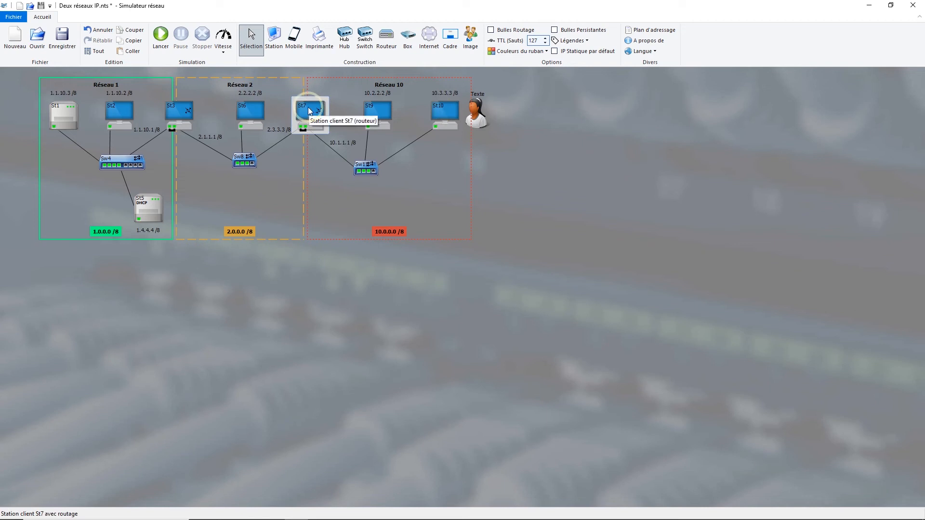
right_click(309, 111)
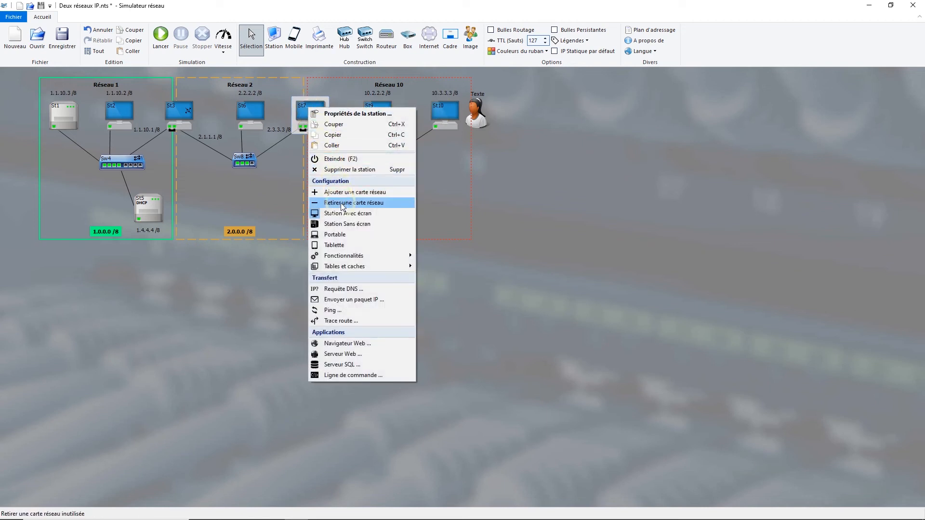
mouse_move(363, 258)
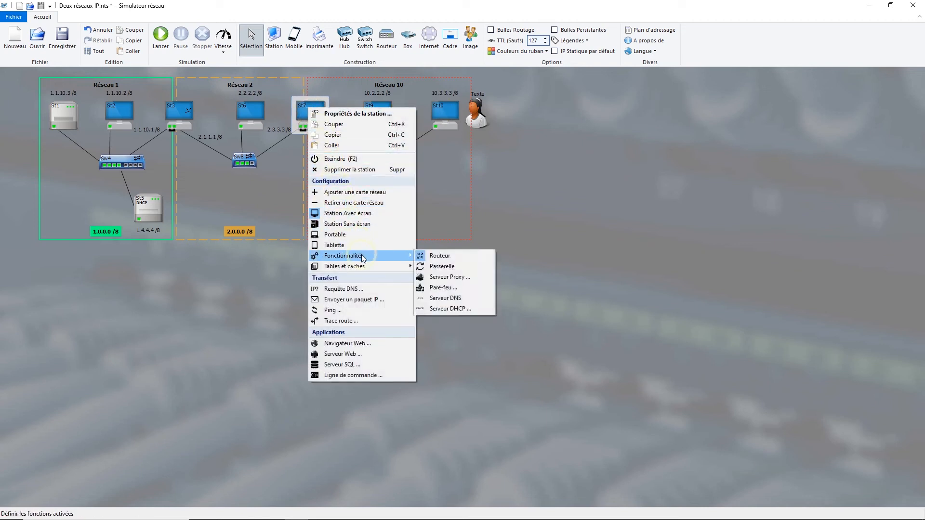
click(435, 267)
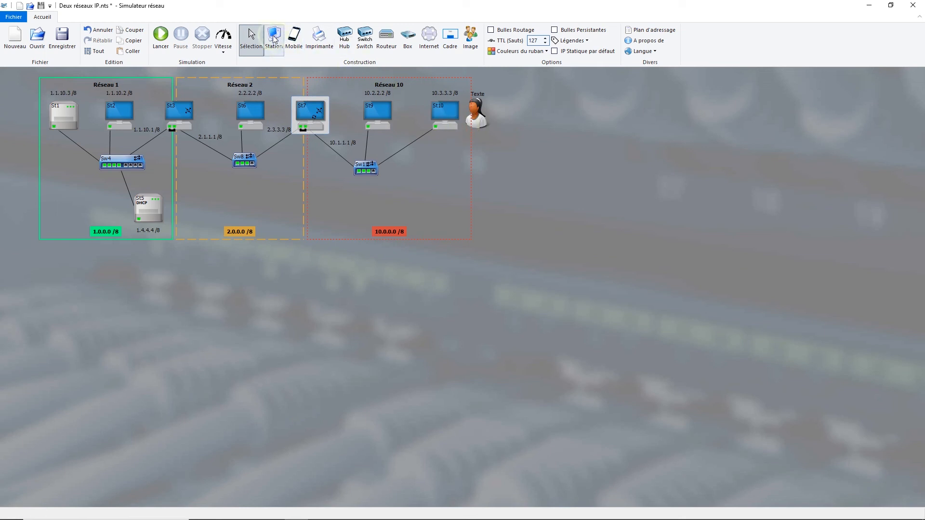
- Set the simulation speed to slow (Lente), then relaunch the previous transmission and stop it
click(222, 40)
click(236, 64)
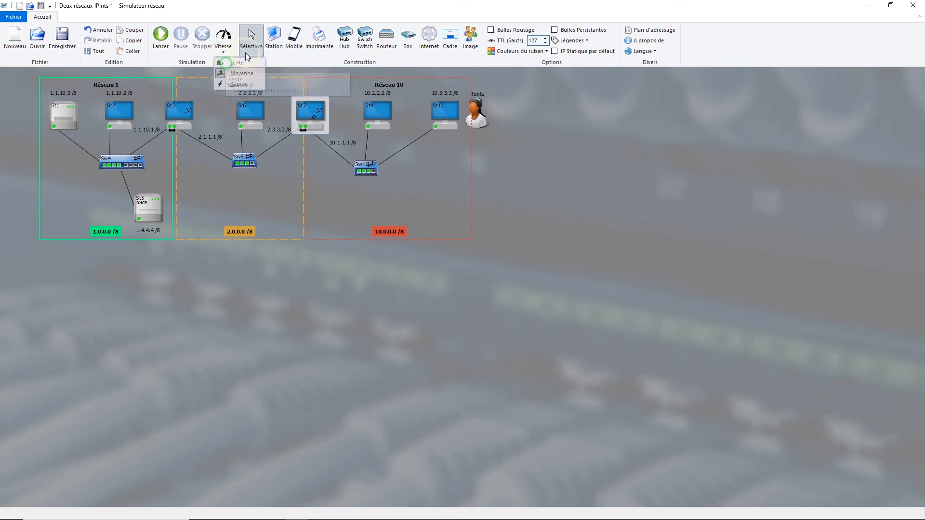
click(163, 35)
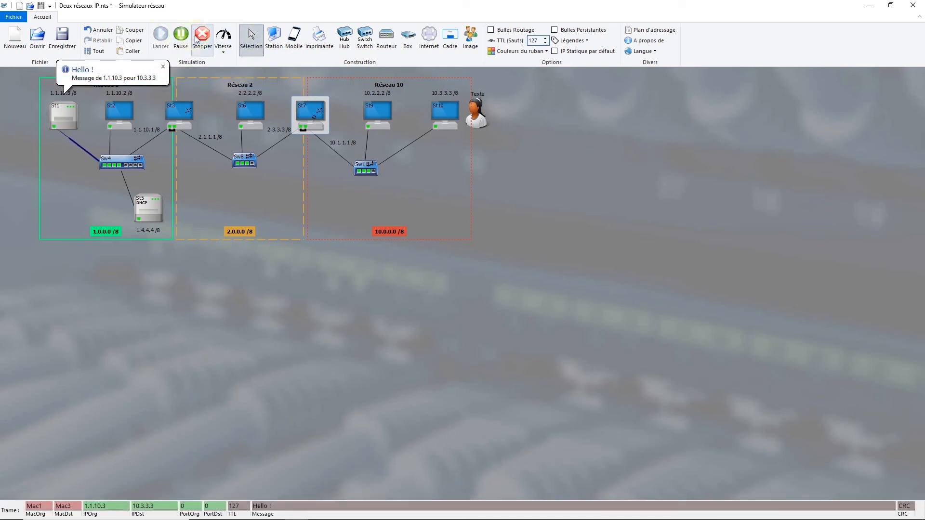
click(202, 35)
- Send a unicast IP packet with the content "Hello !" from St10 to St1 at 1.1.10.3
right_click(441, 115)
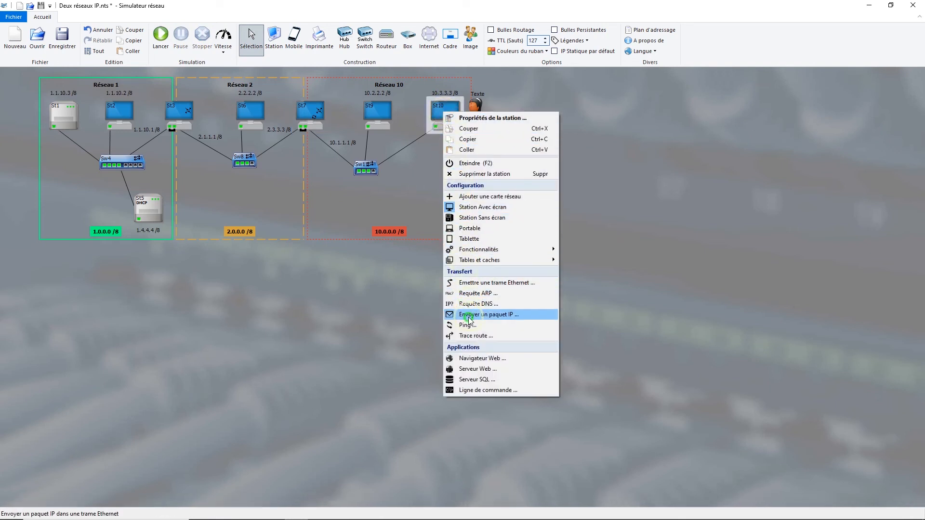
click(470, 316)
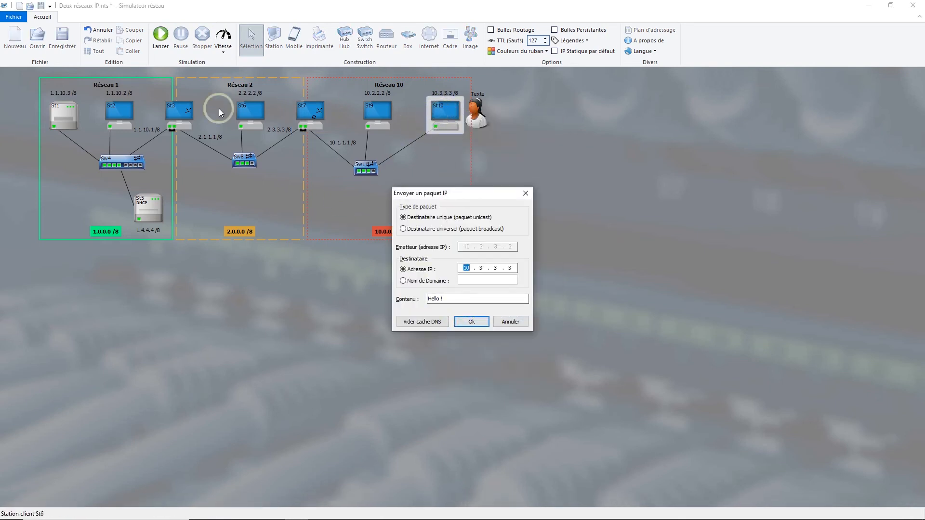
click(56, 116)
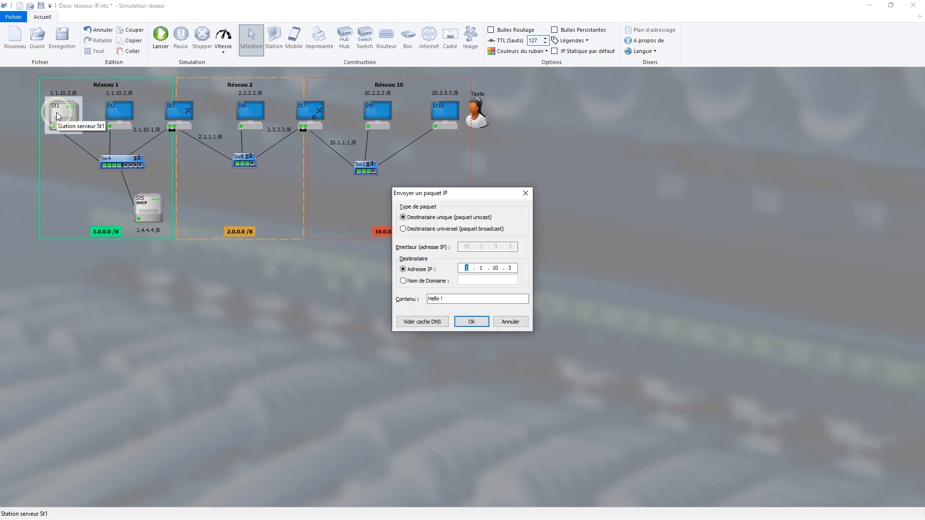
click(465, 322)
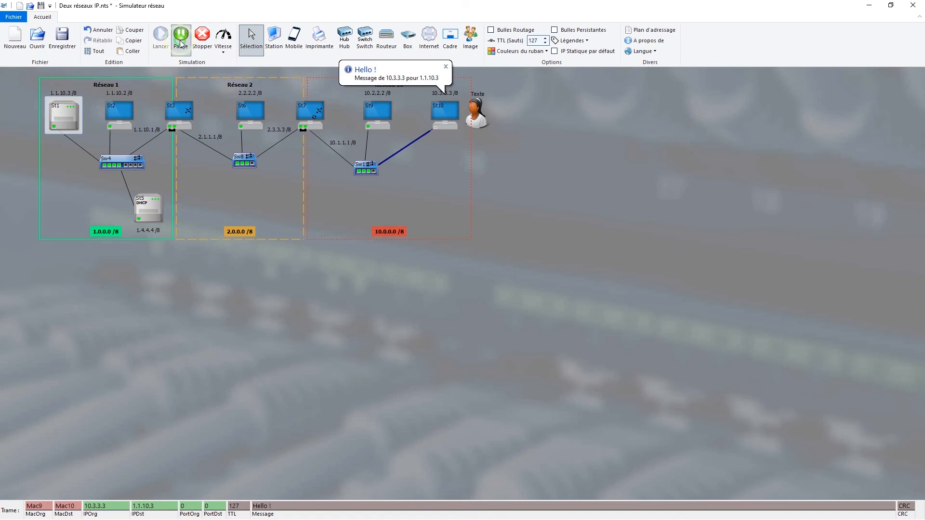
- Pause and resume the packet on both sides of St7 to compare the frame's source address and origin port
click(182, 42)
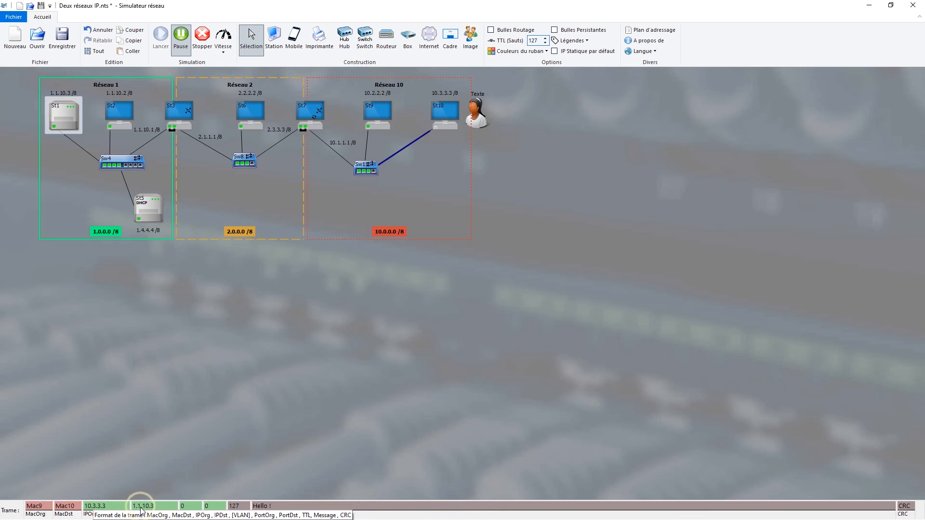
click(181, 45)
click(146, 344)
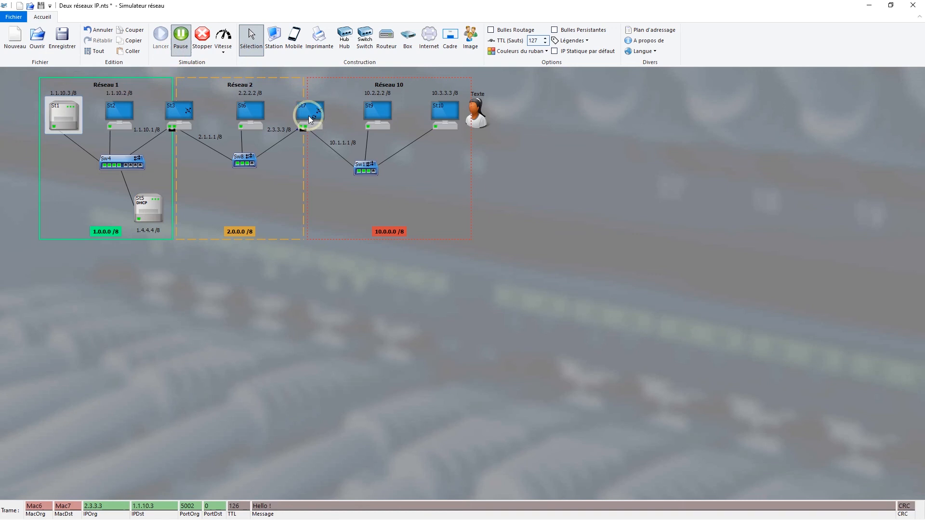
click(181, 39)
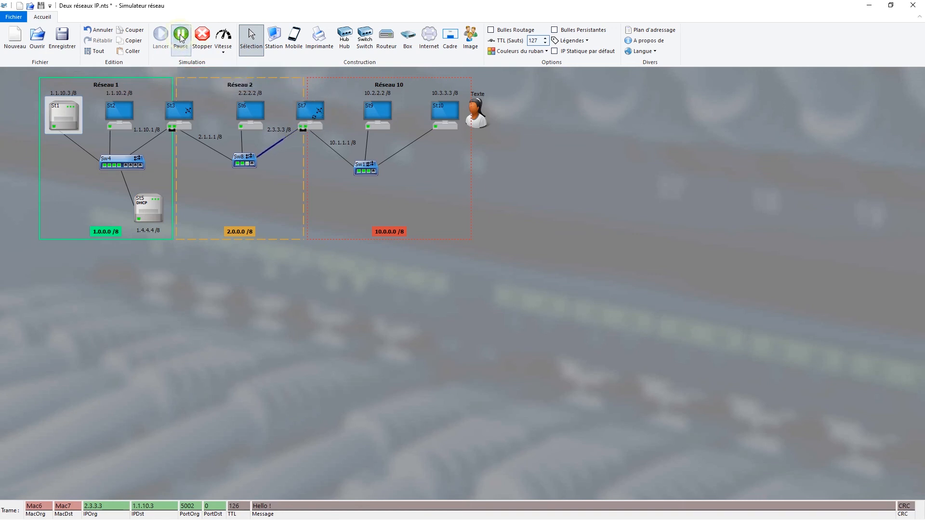
- Set the simulation speed to medium (Moyenne) and follow the packet until its transmission to St1 ends
click(223, 41)
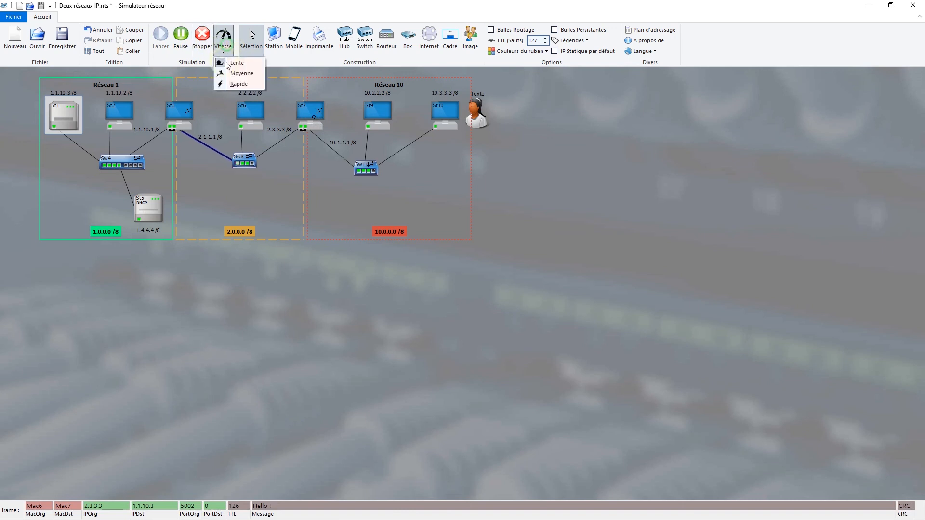
click(236, 73)
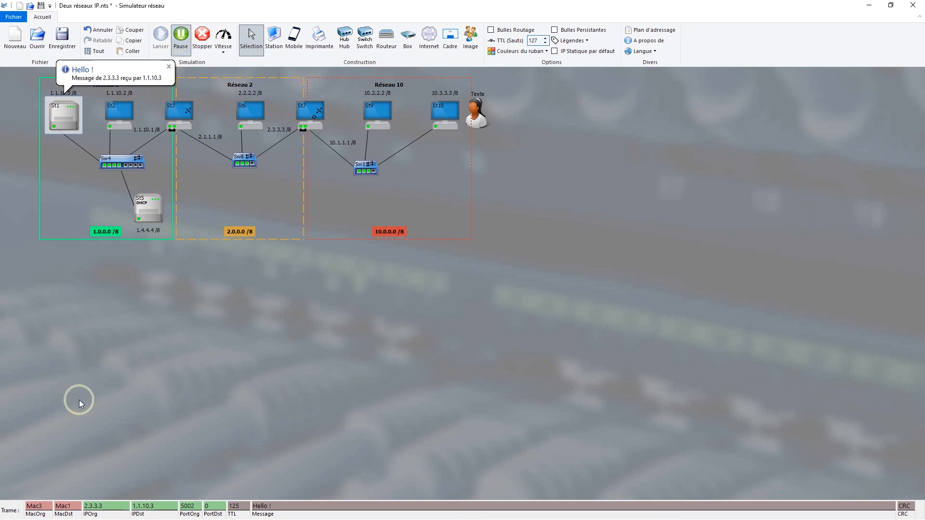
click(180, 39)
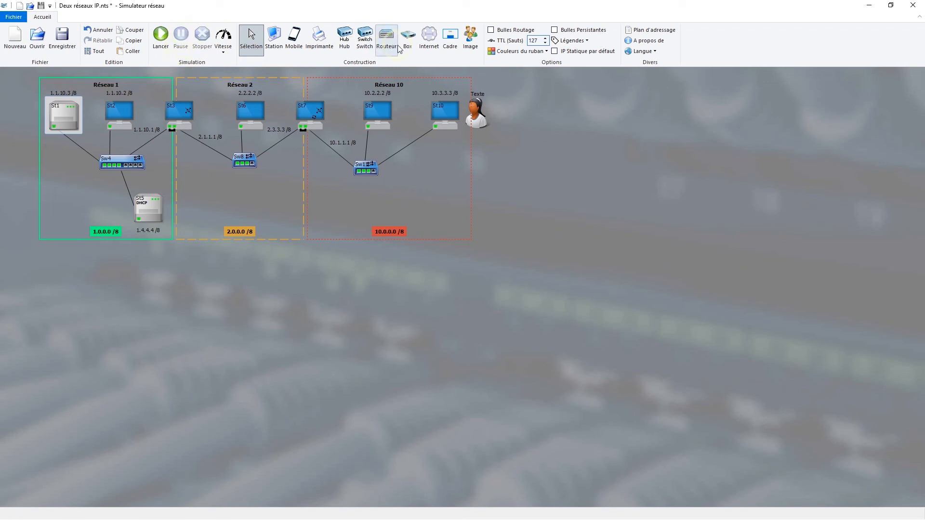
- Send a Ping from St10 in Réseau 10 to St1 at 1.1.10.3
right_click(445, 115)
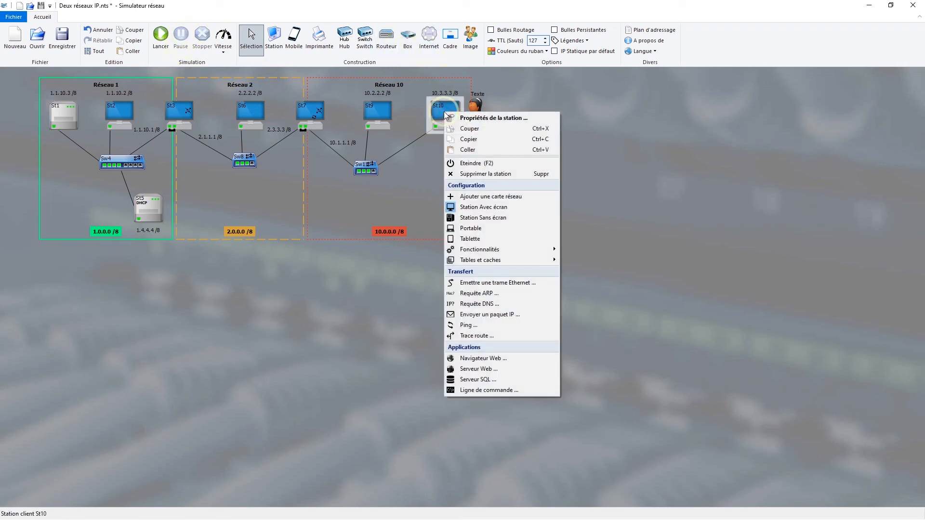
click(458, 324)
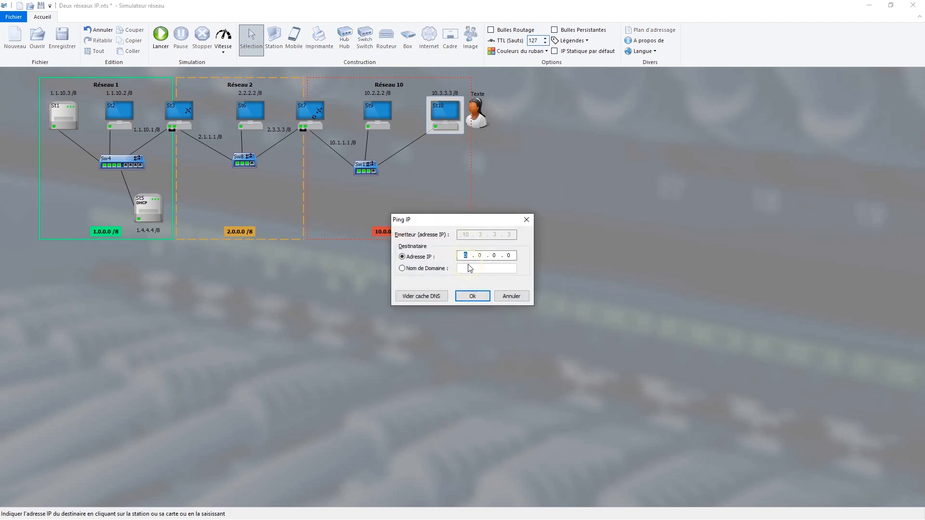
click(69, 116)
click(482, 298)
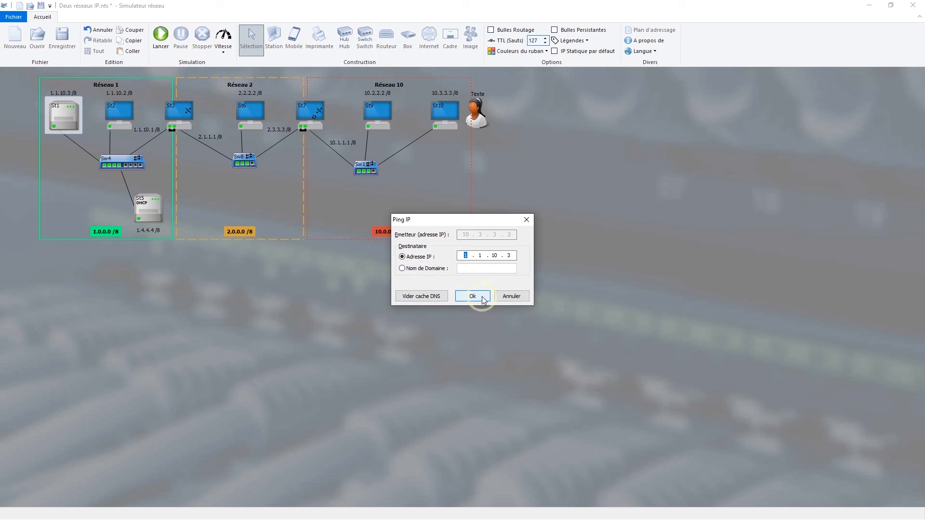
- Pause and resume the ping request before and after St7 to examine the frame's source IP address and origin port
click(178, 37)
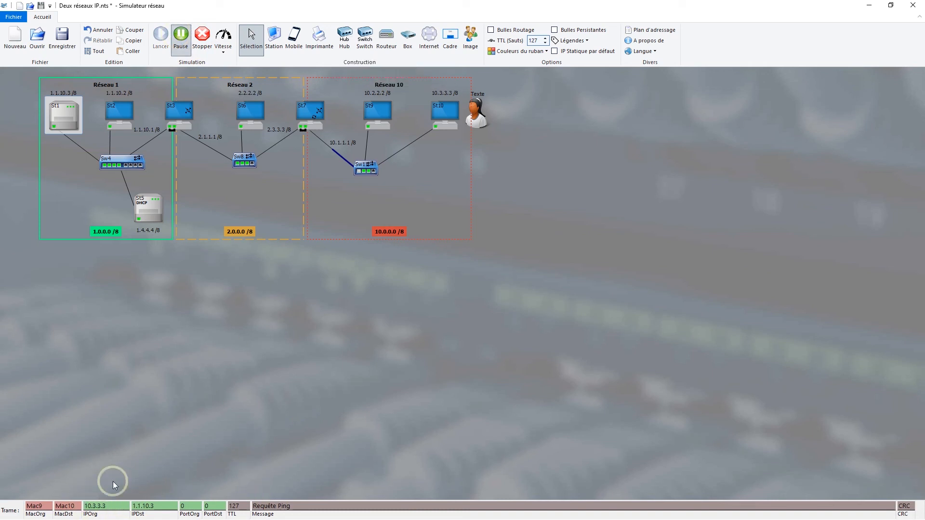
click(180, 42)
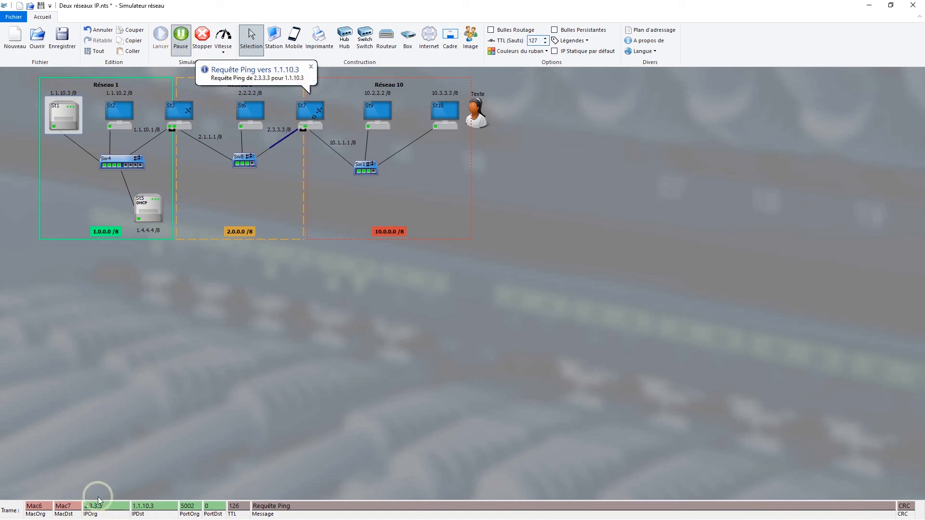
click(182, 35)
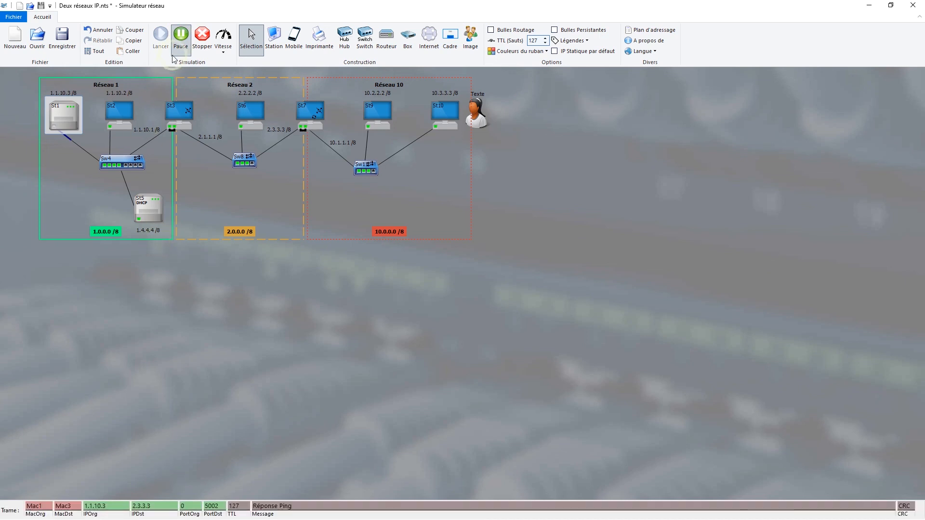
- Follow the ping reply from St1 back to St10, pausing it around St7 to examine the destination address and port
click(180, 39)
click(325, 120)
click(174, 33)
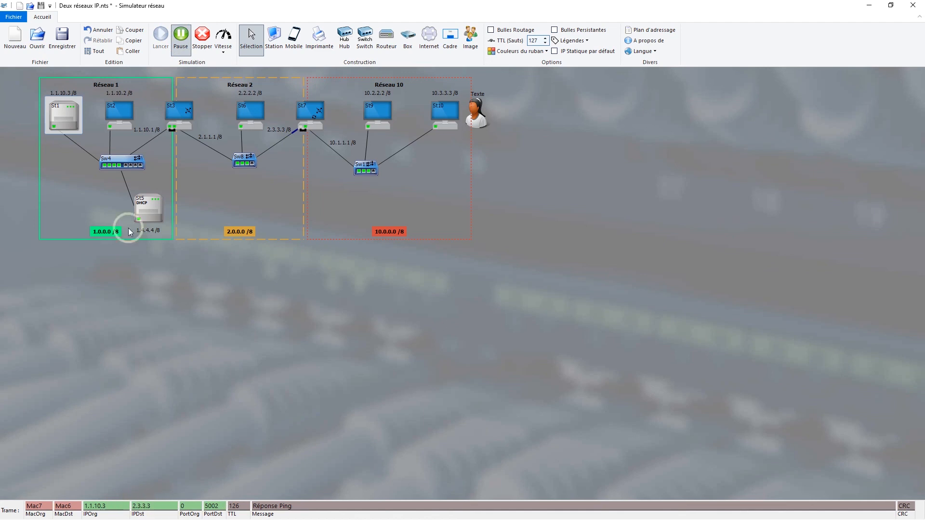
click(182, 38)
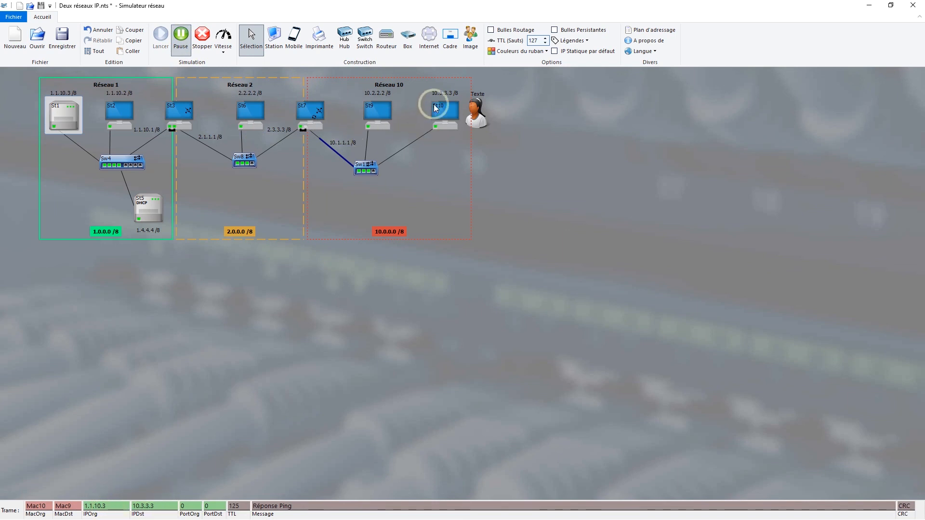
click(181, 40)
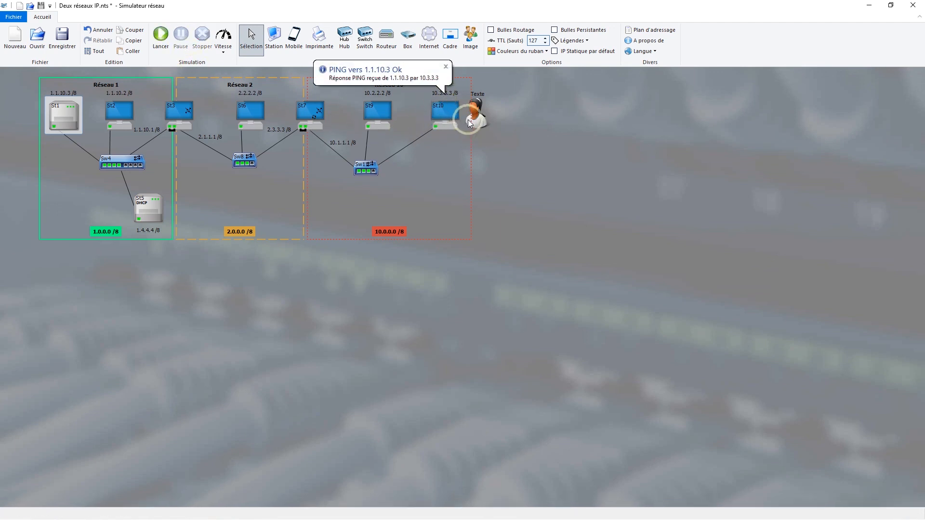